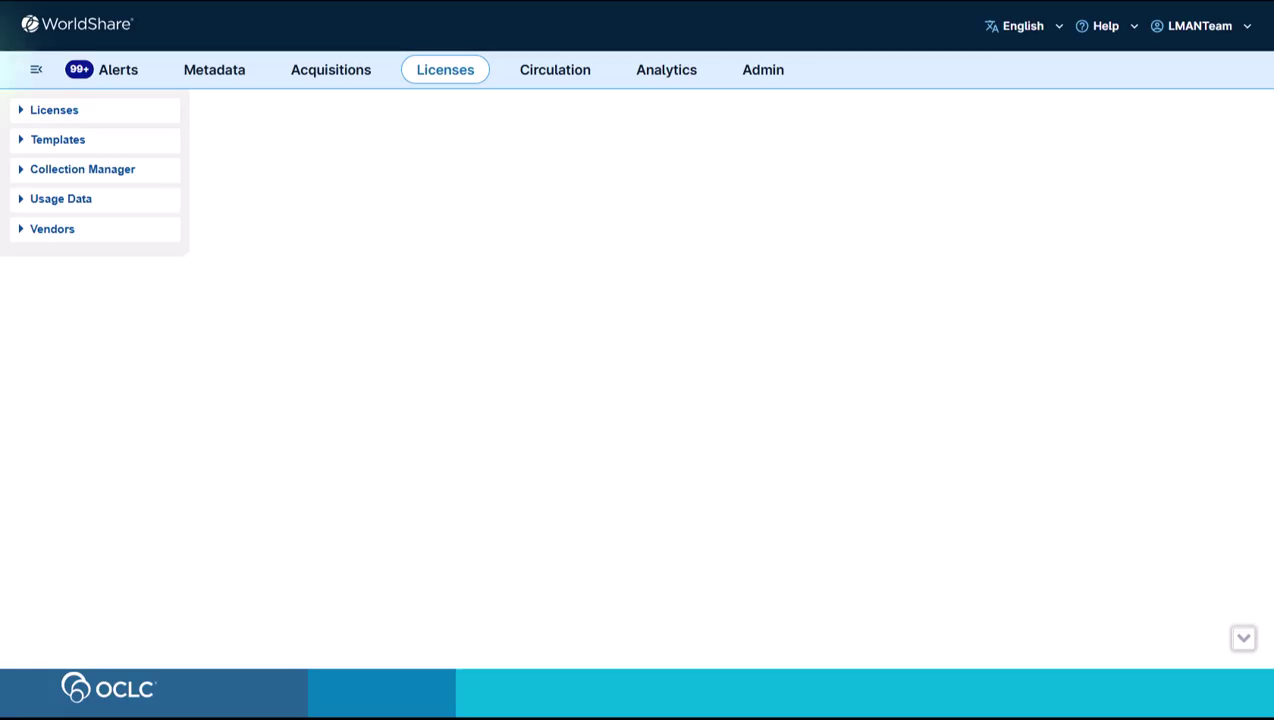
# Open the Create a License form from the Licenses section and look at the license type choices.
pyautogui.click(22, 110)
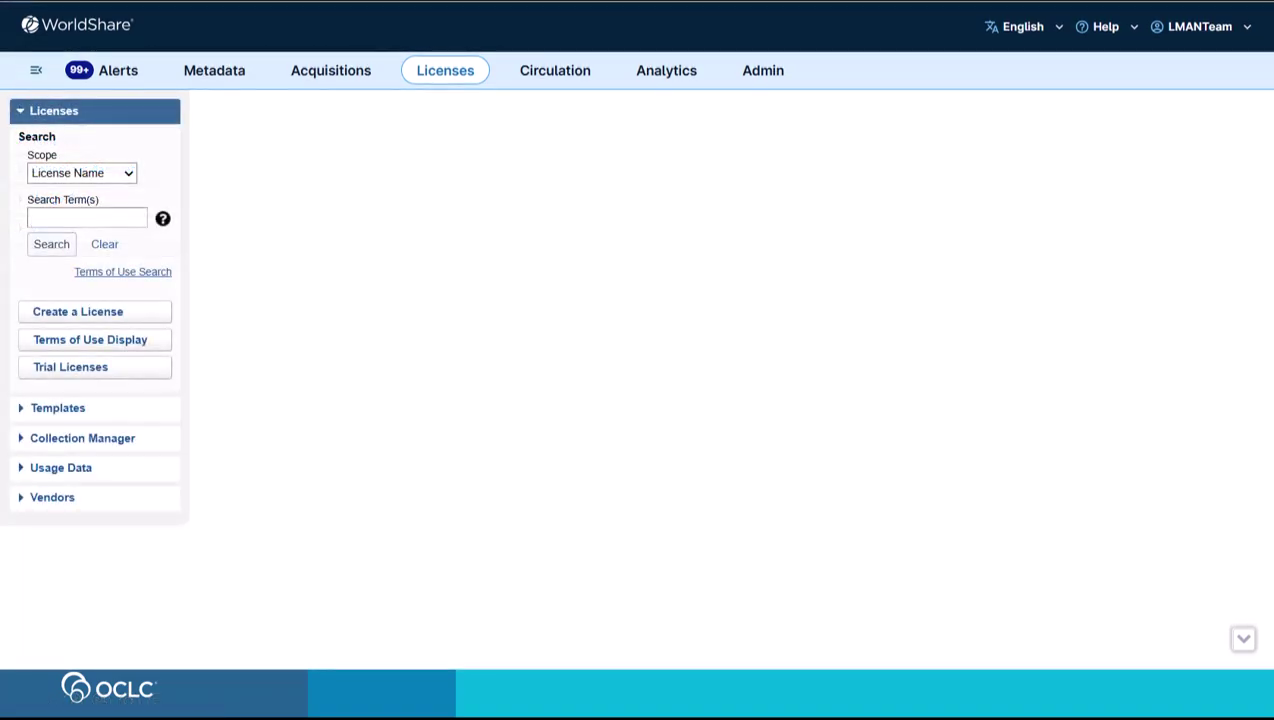
pyautogui.click(78, 313)
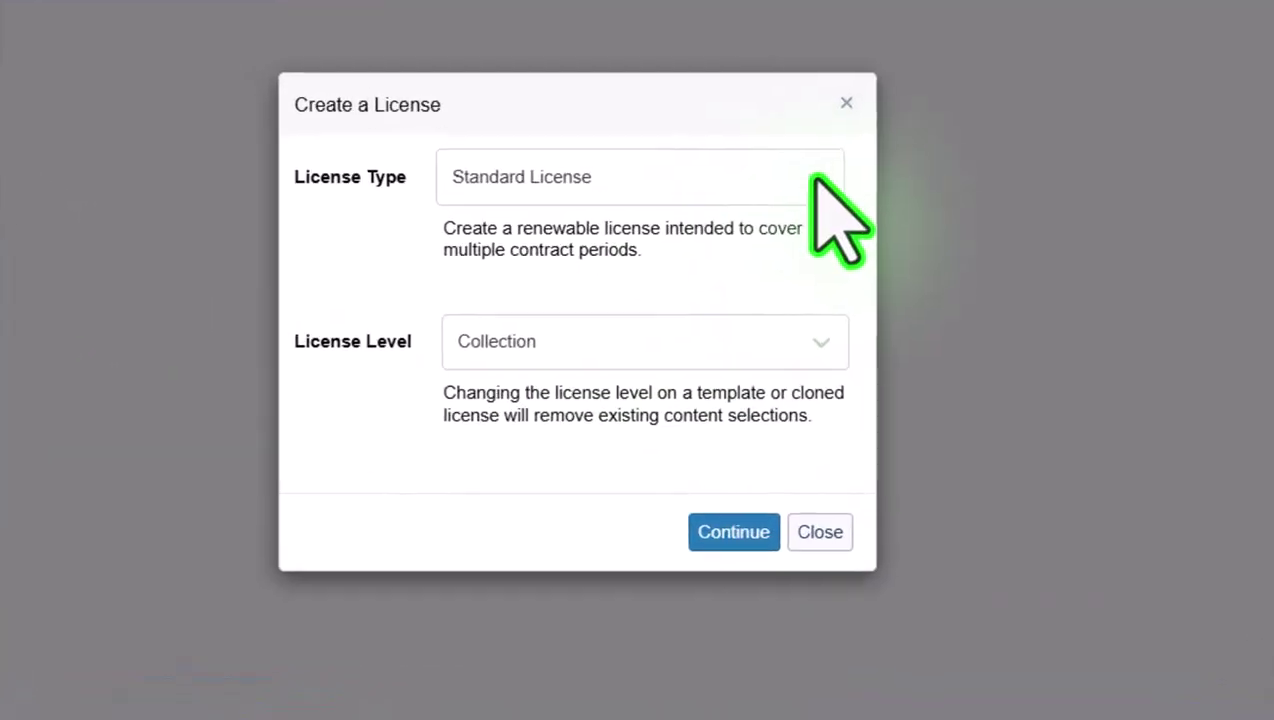
pyautogui.click(815, 180)
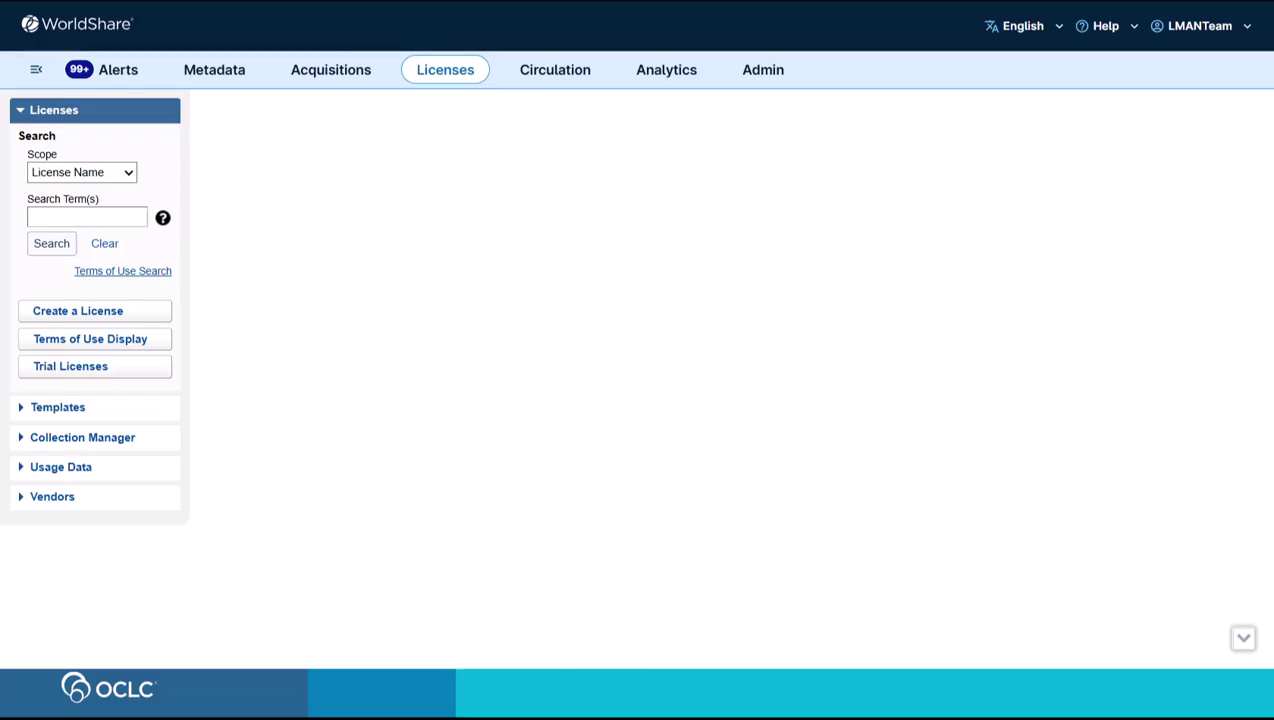
# Search licenses by License Name for "american chemical" and open the American Chemical Society license that starts 6/1/2023.
pyautogui.click(127, 172)
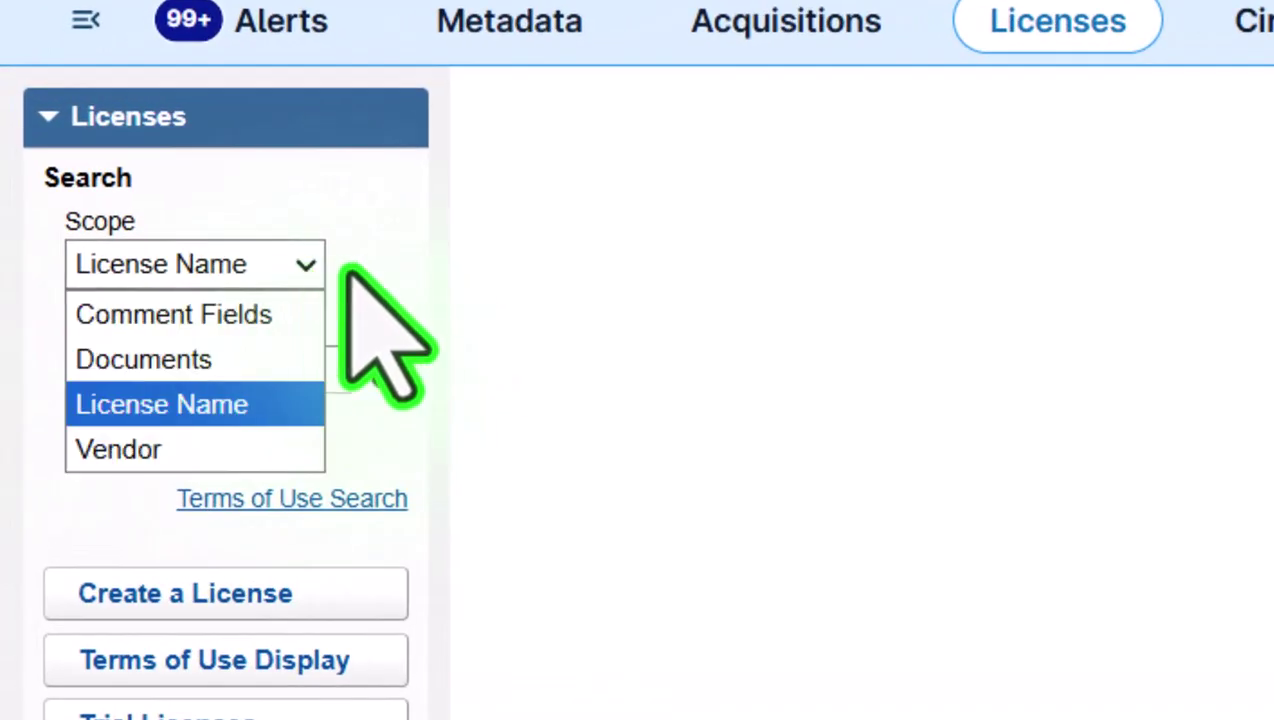
pyautogui.click(380, 280)
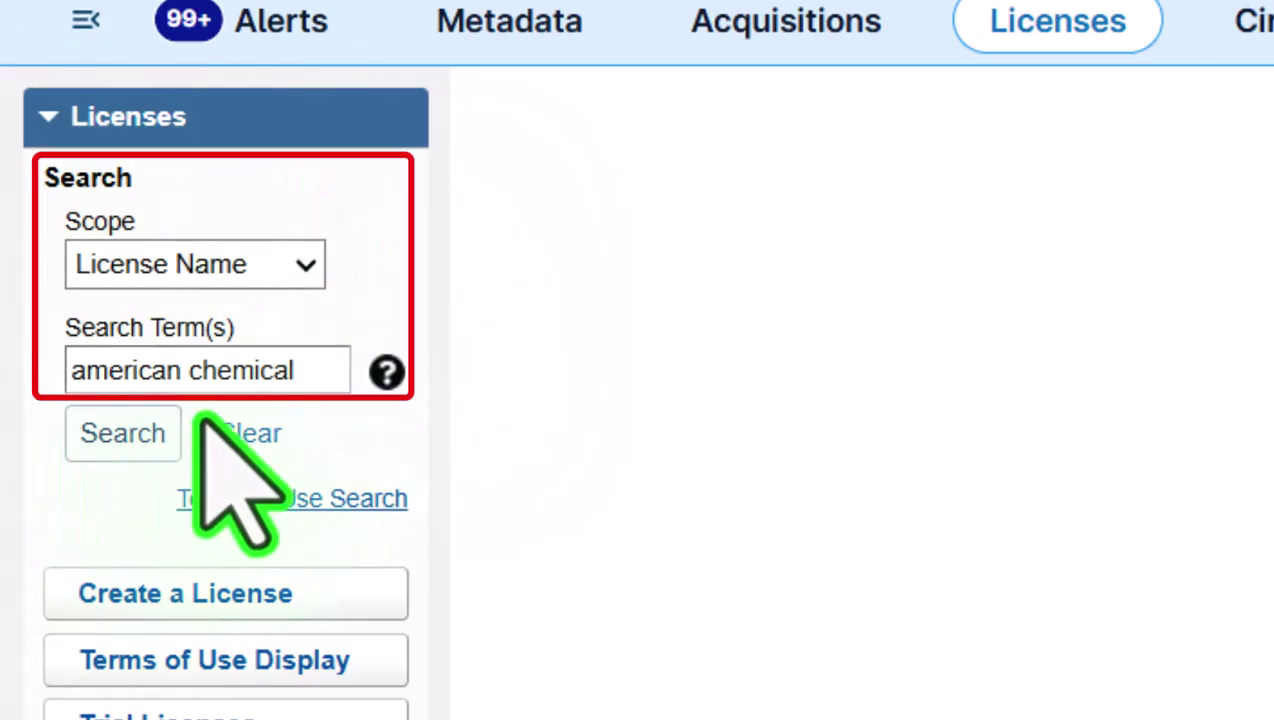
pyautogui.click(122, 433)
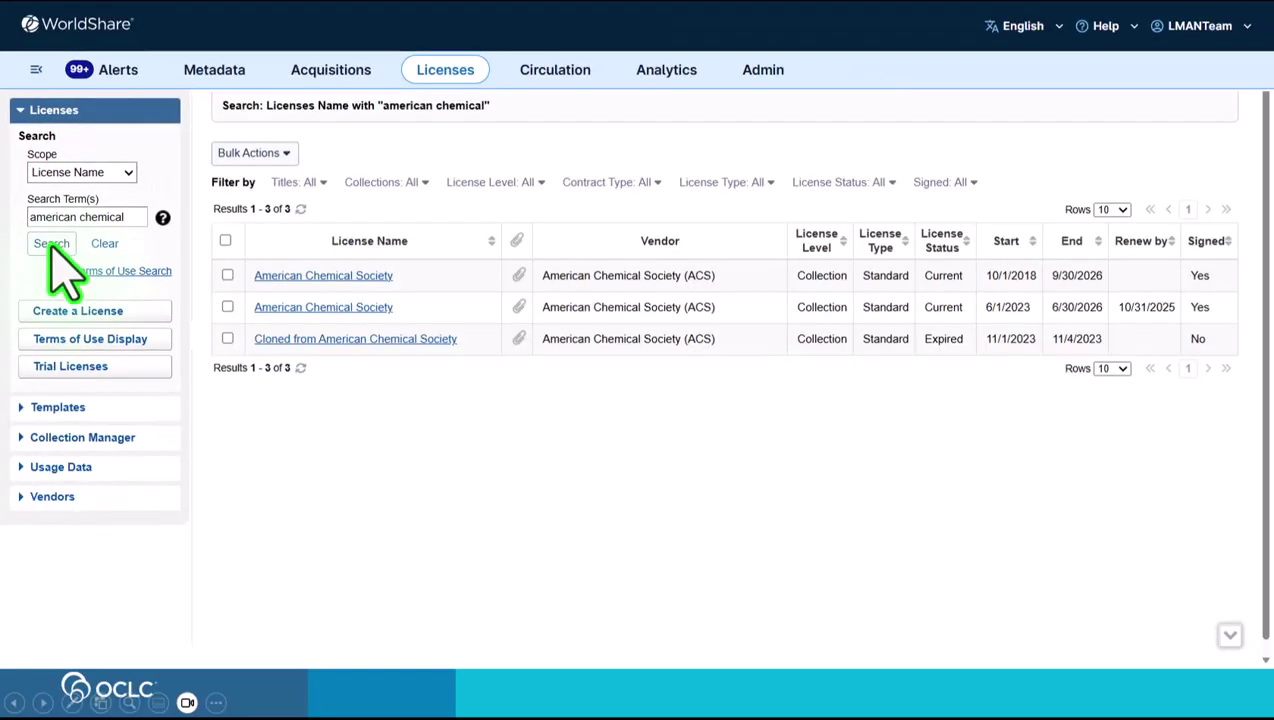
pyautogui.click(340, 306)
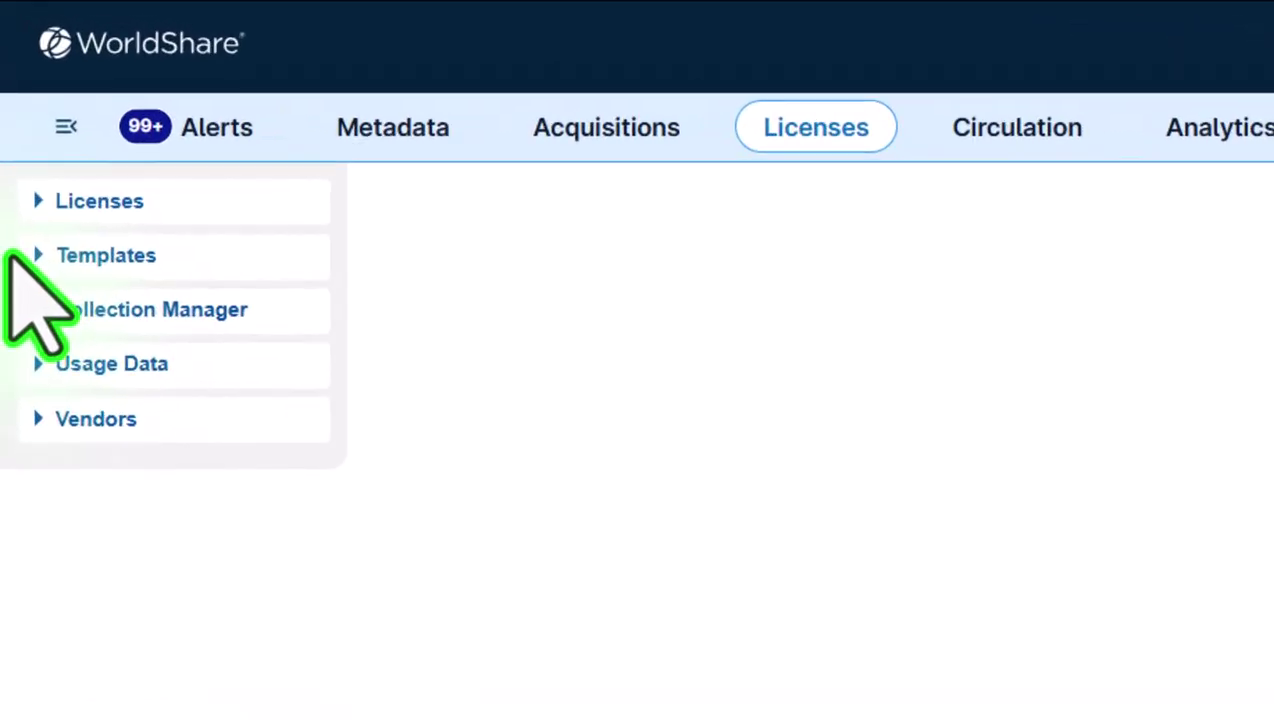
# Open the Create a Template form from the Templates section and look at its license level choices.
pyautogui.click(33, 258)
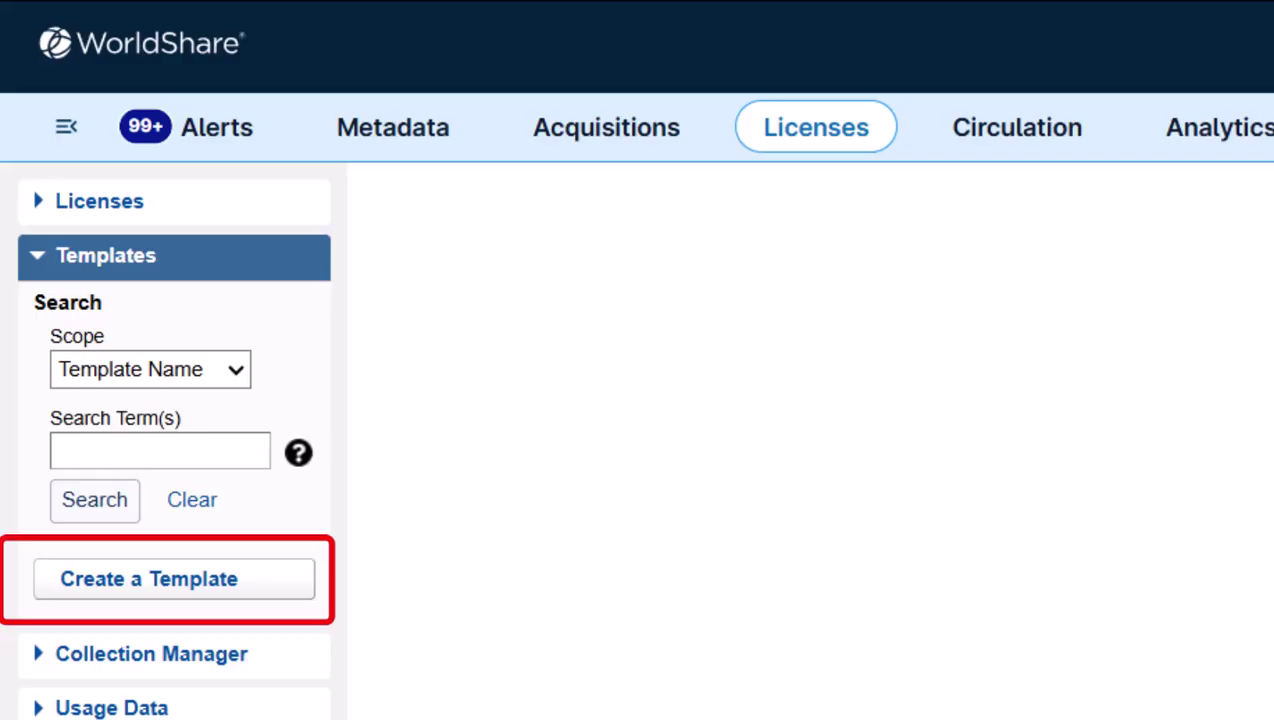
pyautogui.click(173, 579)
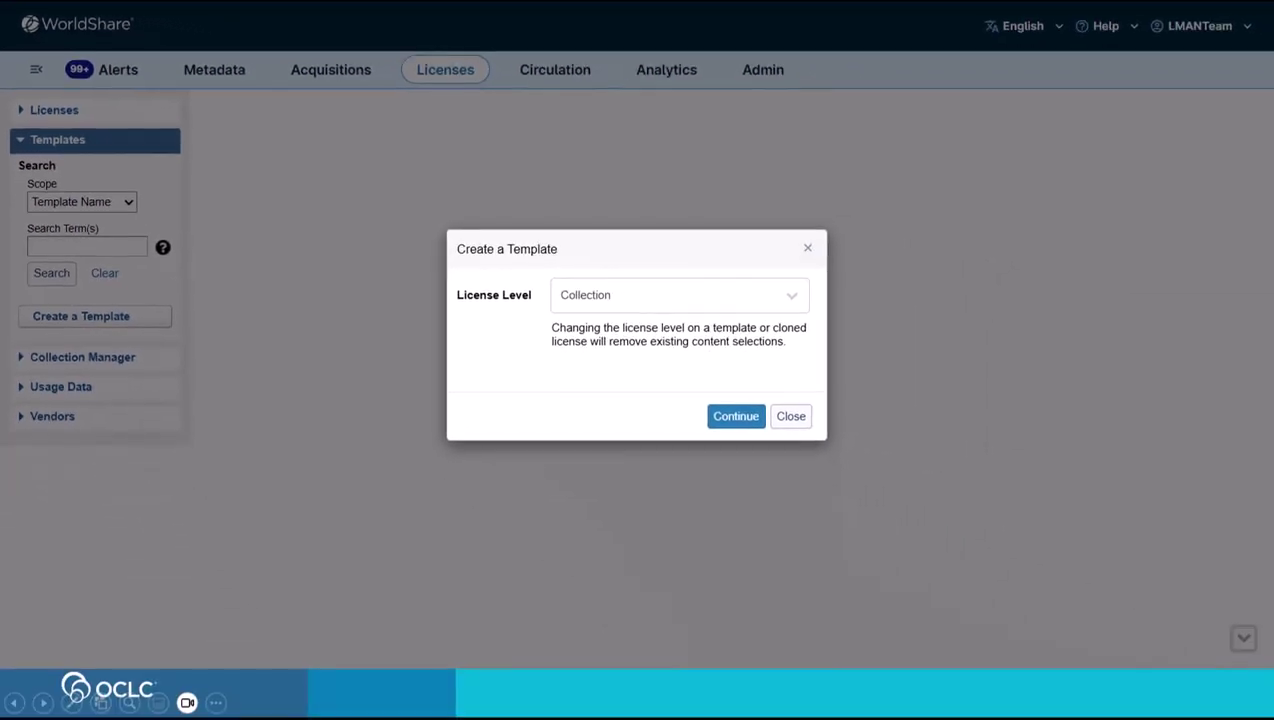
pyautogui.click(680, 295)
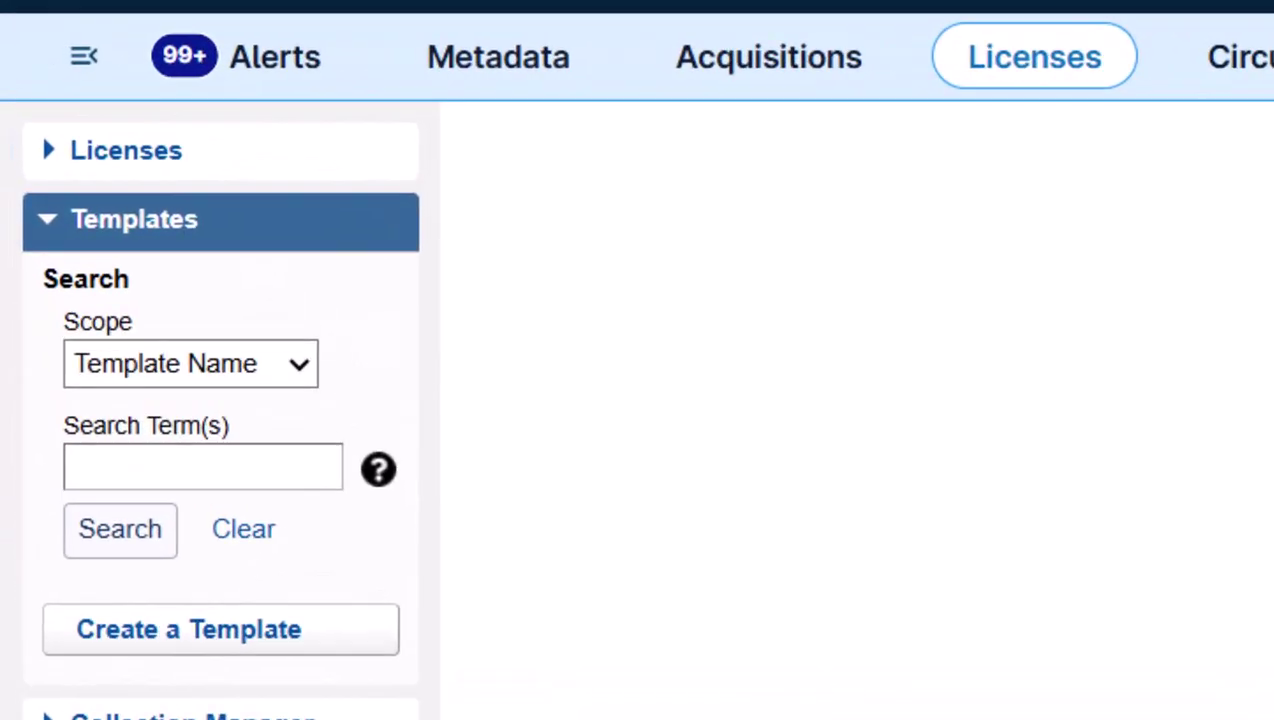
# Search the license templates by Template Name for "american society".
pyautogui.click(283, 365)
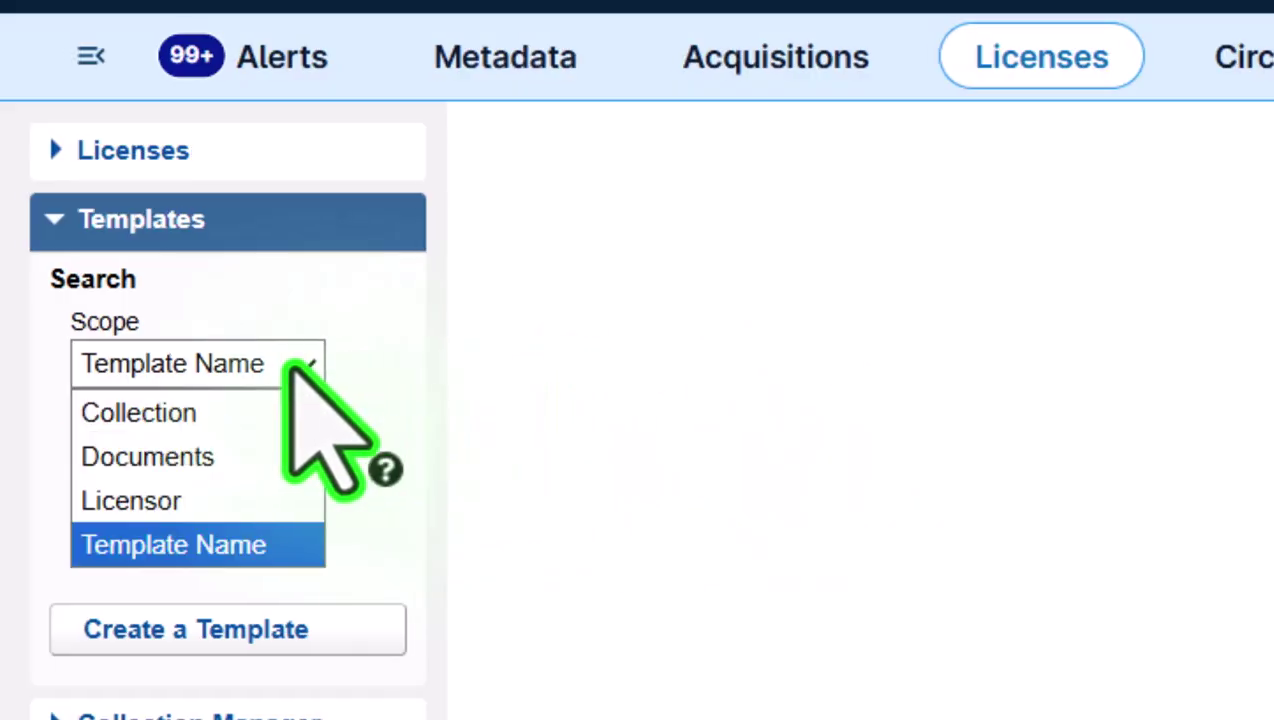
pyautogui.click(360, 368)
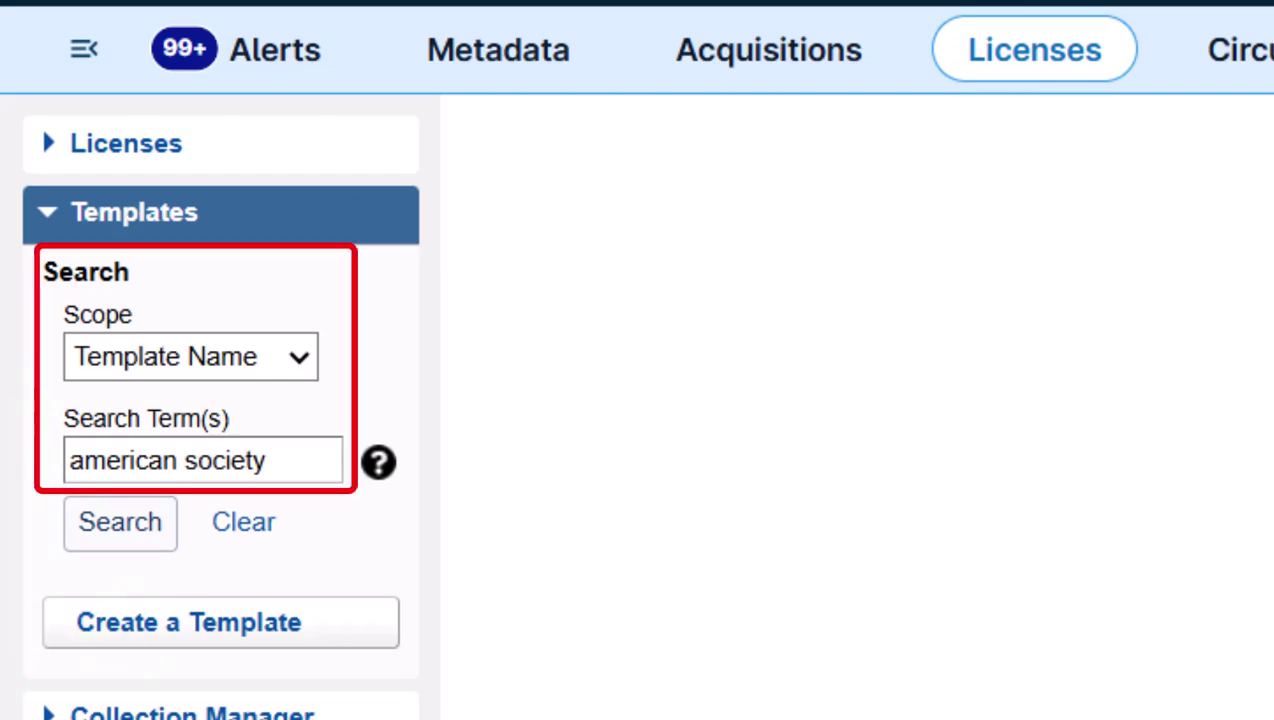
pyautogui.click(110, 524)
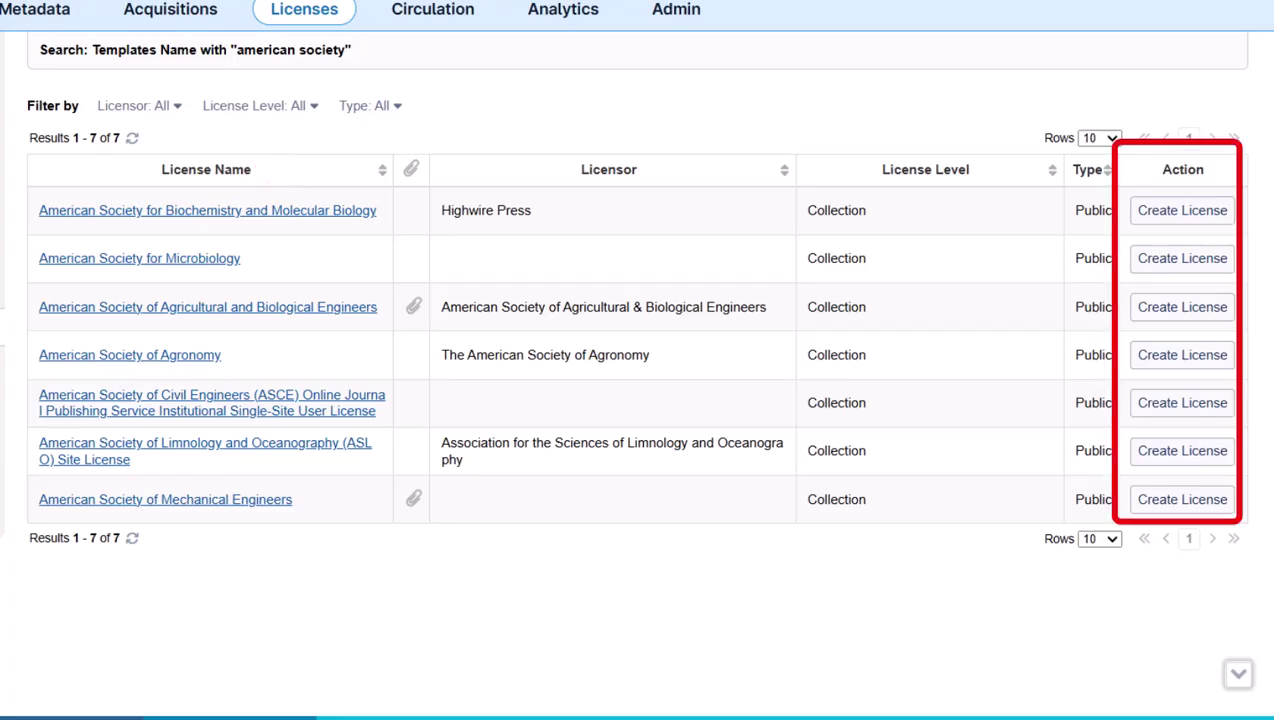
# Start a Standard License at Collection level from the American Society for Biochemistry and Molecular Biology template.
pyautogui.click(1168, 213)
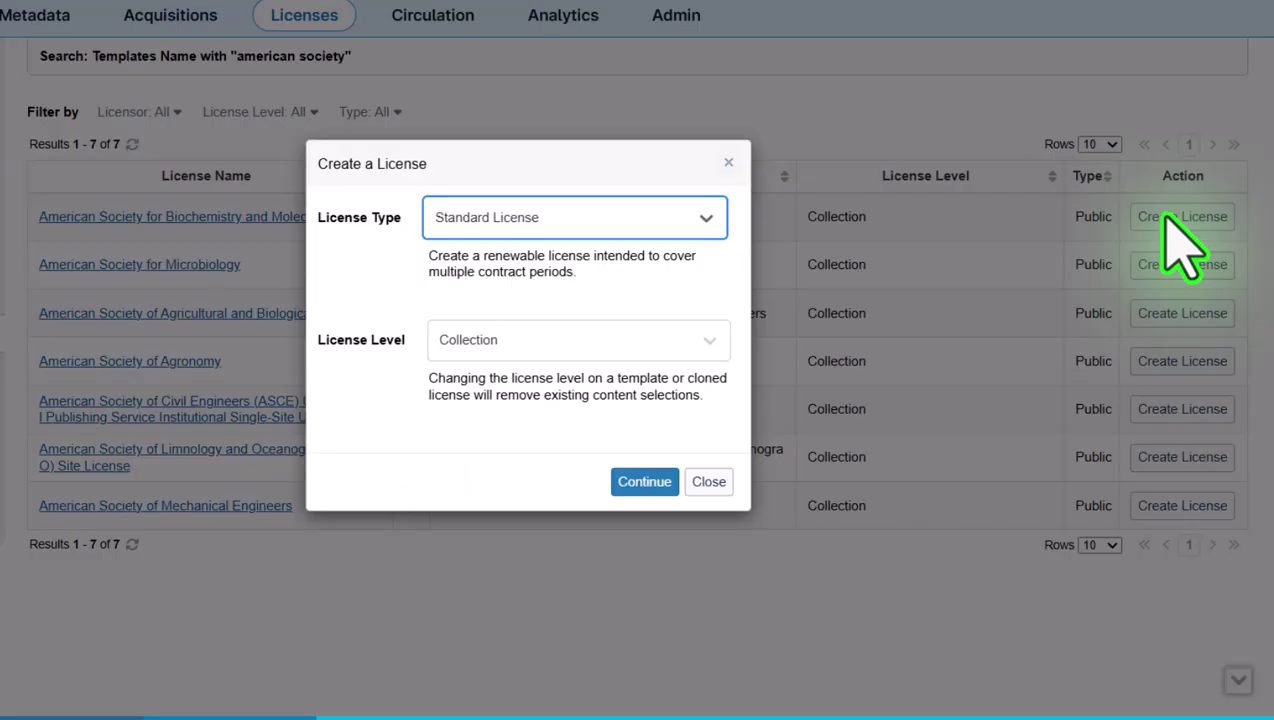
pyautogui.click(703, 217)
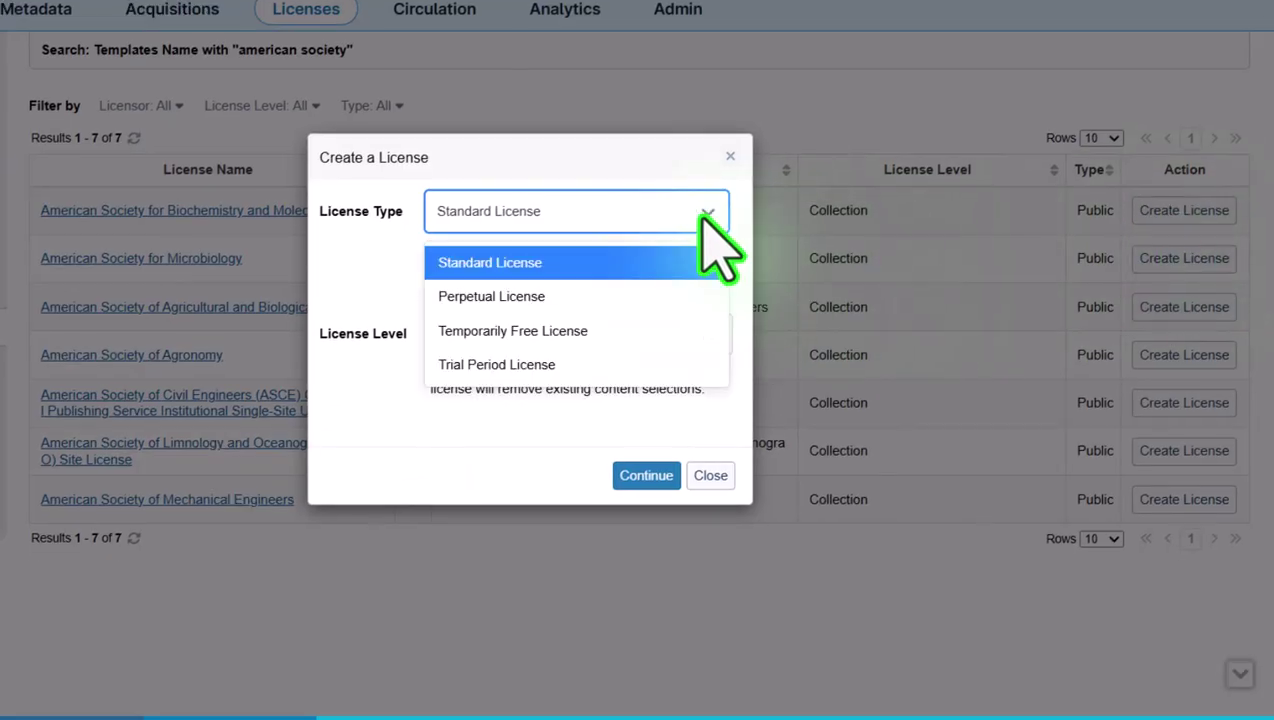
pyautogui.click(720, 272)
pyautogui.click(722, 333)
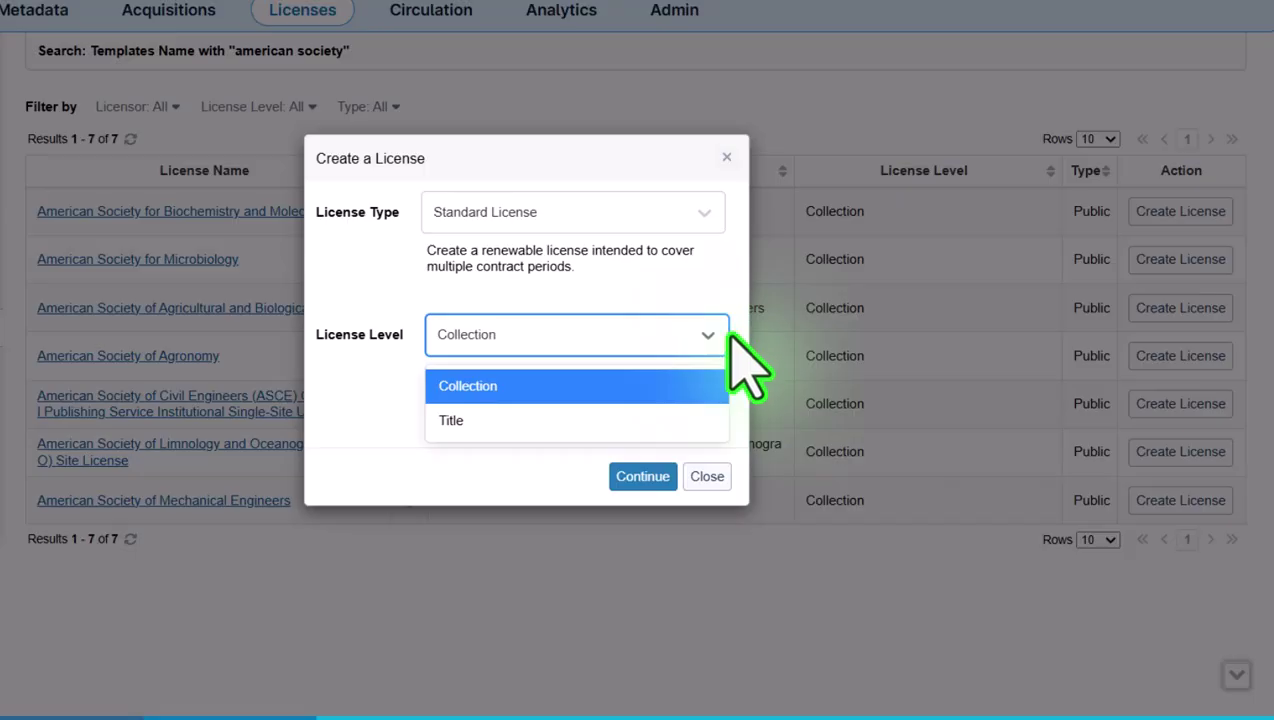
pyautogui.click(641, 476)
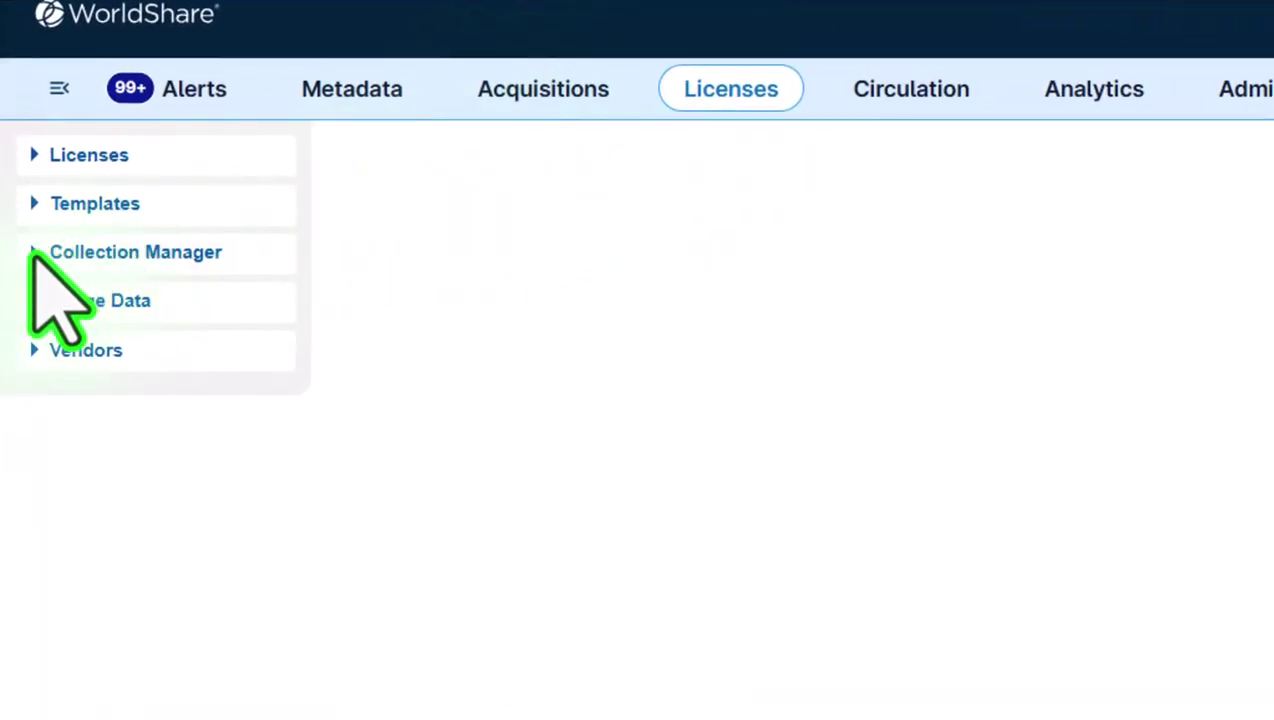
# Search Collection Manager for collections matching "archives" with the scope set to All Collections.
pyautogui.click(33, 254)
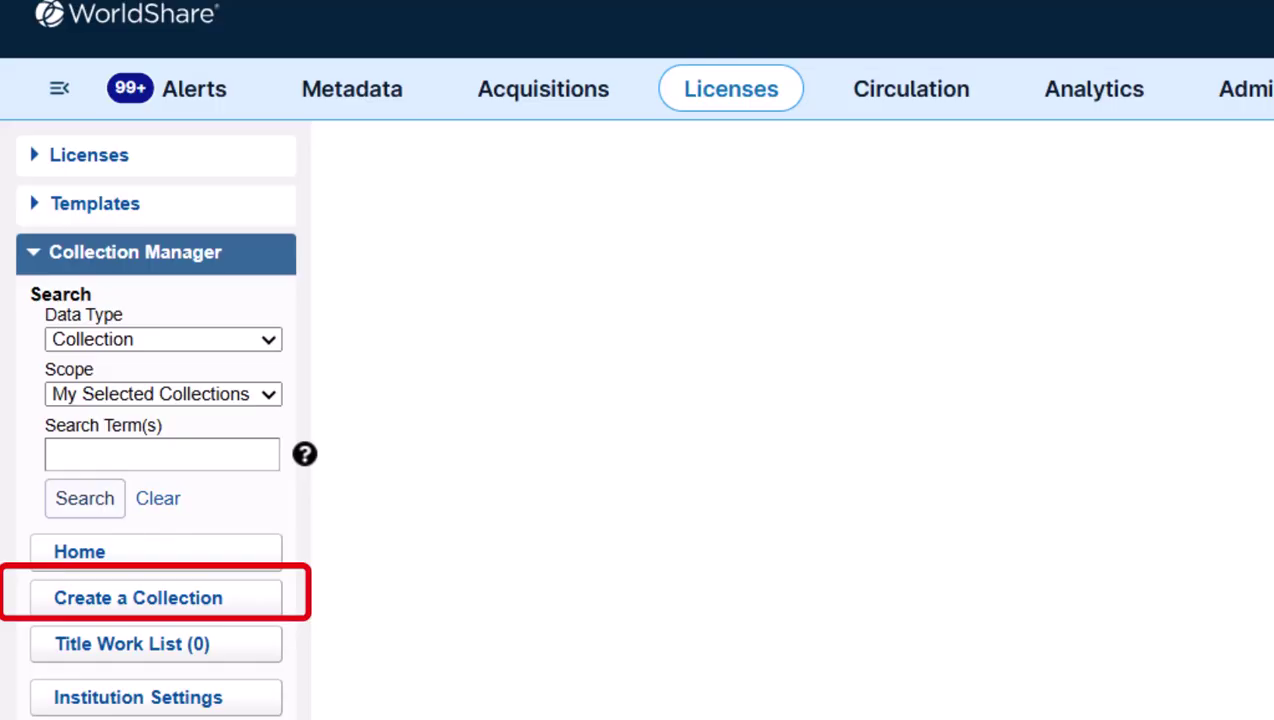
pyautogui.click(263, 339)
pyautogui.click(272, 366)
pyautogui.click(268, 394)
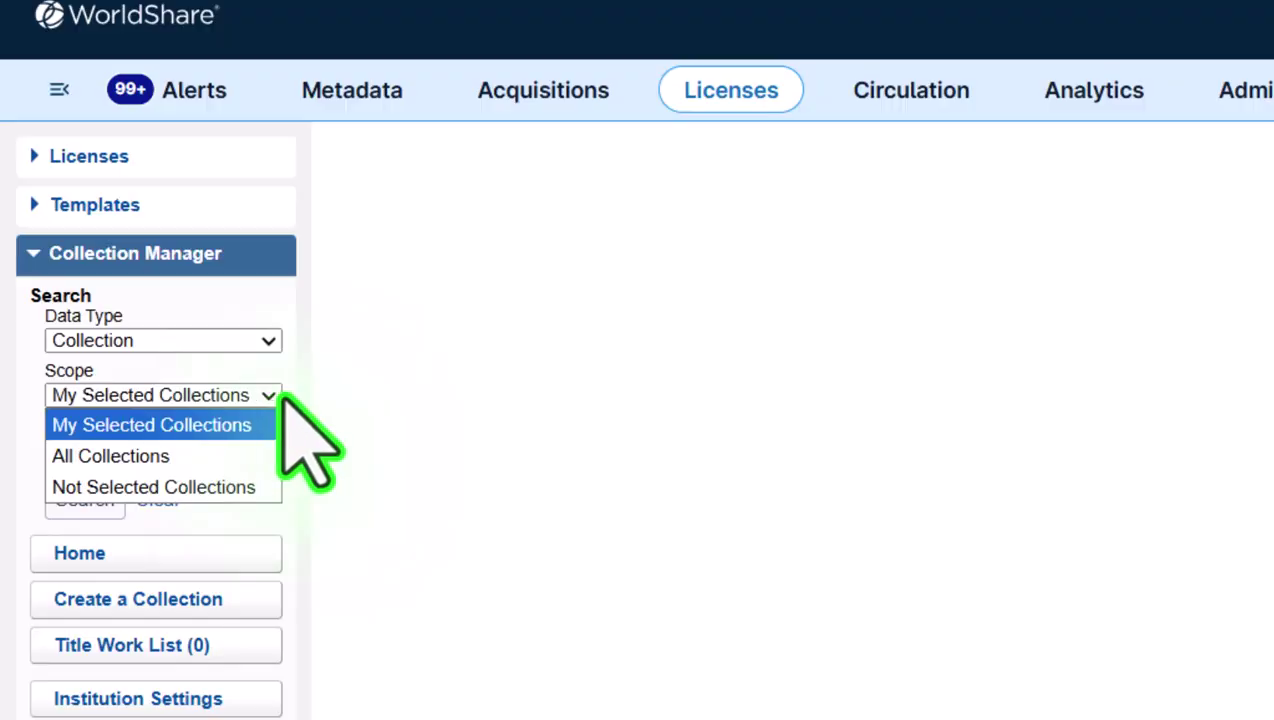
pyautogui.click(284, 397)
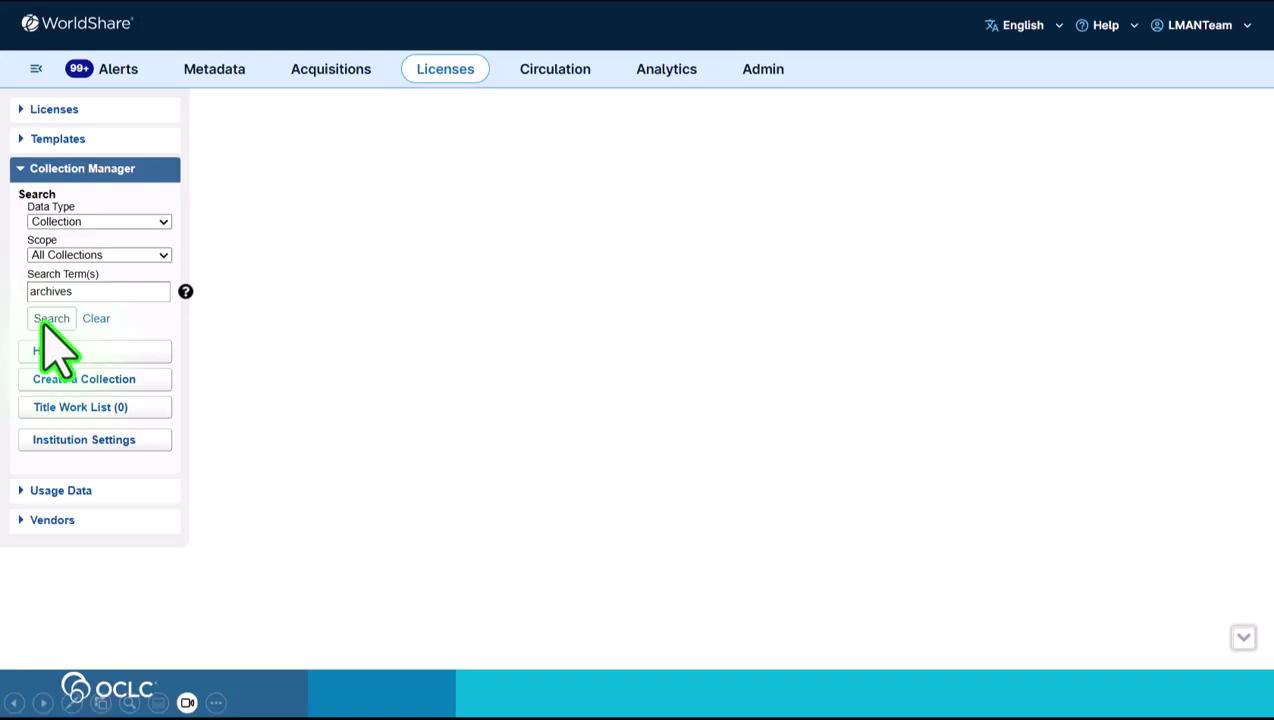
pyautogui.click(42, 322)
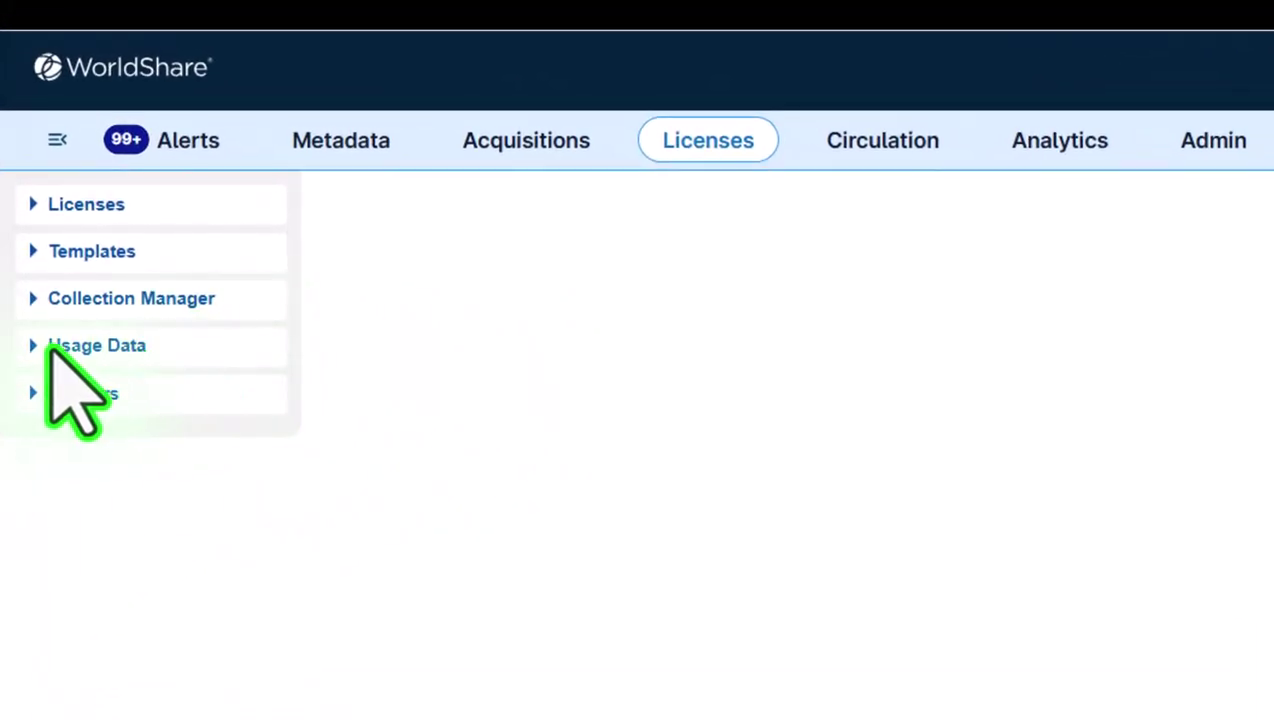
# Search the COUNTER vendors under Usage Data for "american society" and open the Harvest Summary.
pyautogui.click(47, 348)
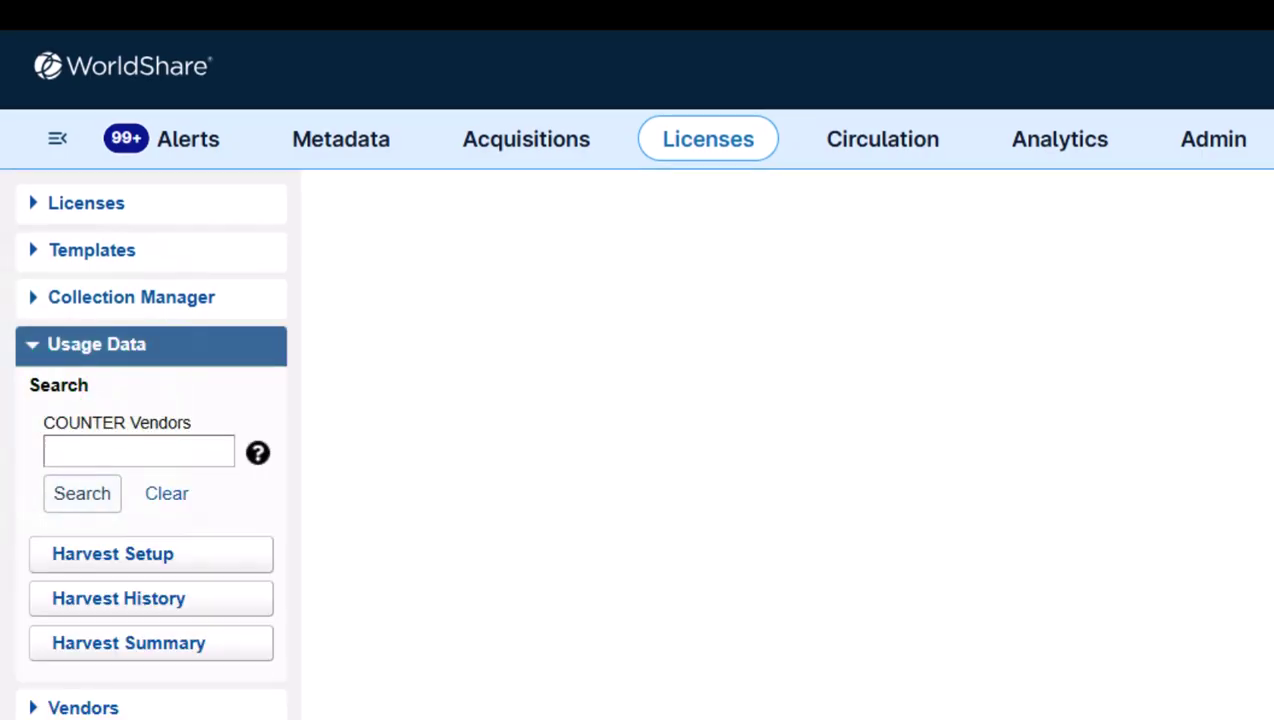
pyautogui.click(139, 452)
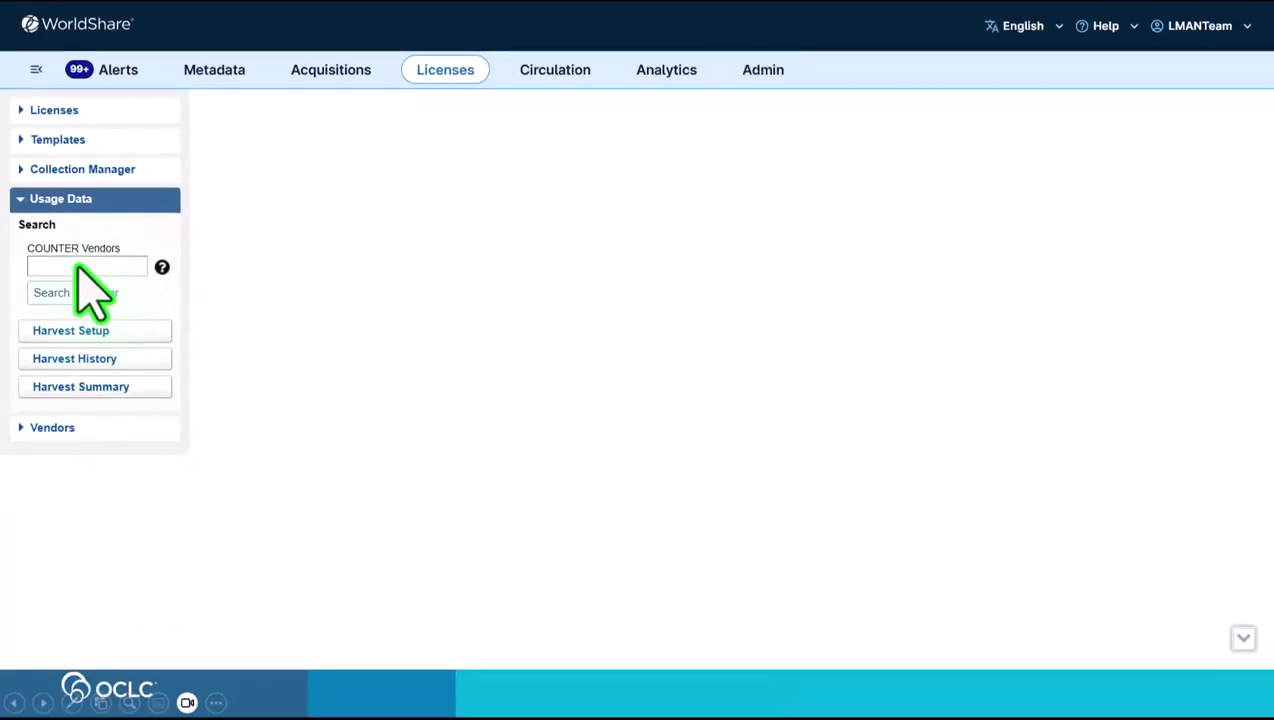
pyautogui.write('american society')
pyautogui.click(48, 298)
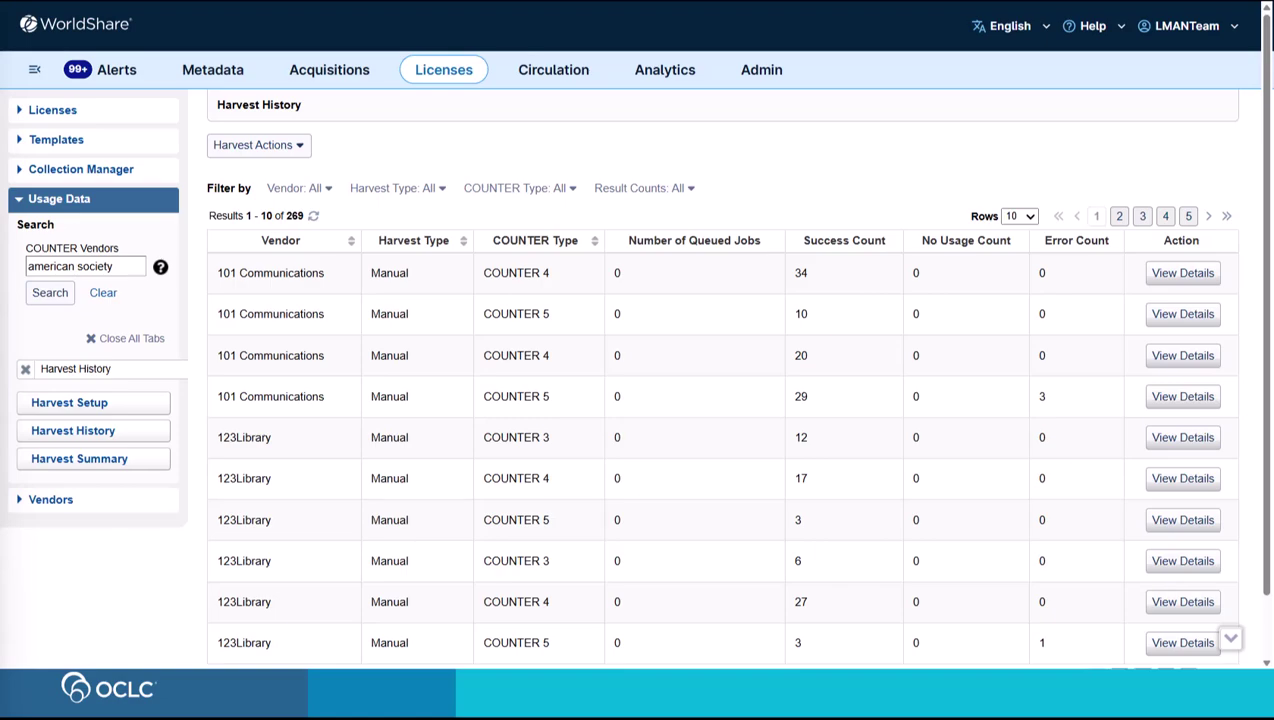
pyautogui.click(106, 463)
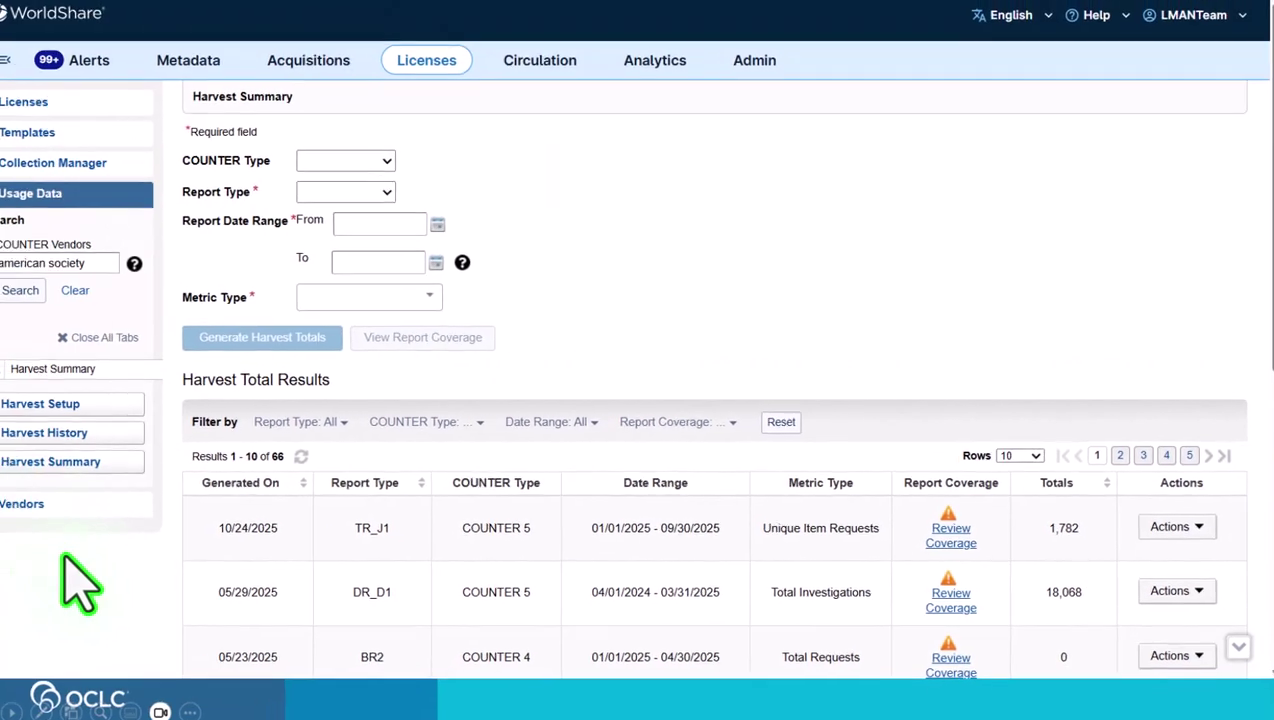
# Search the vendors by Vendor Name for "american society".
pyautogui.click(20, 504)
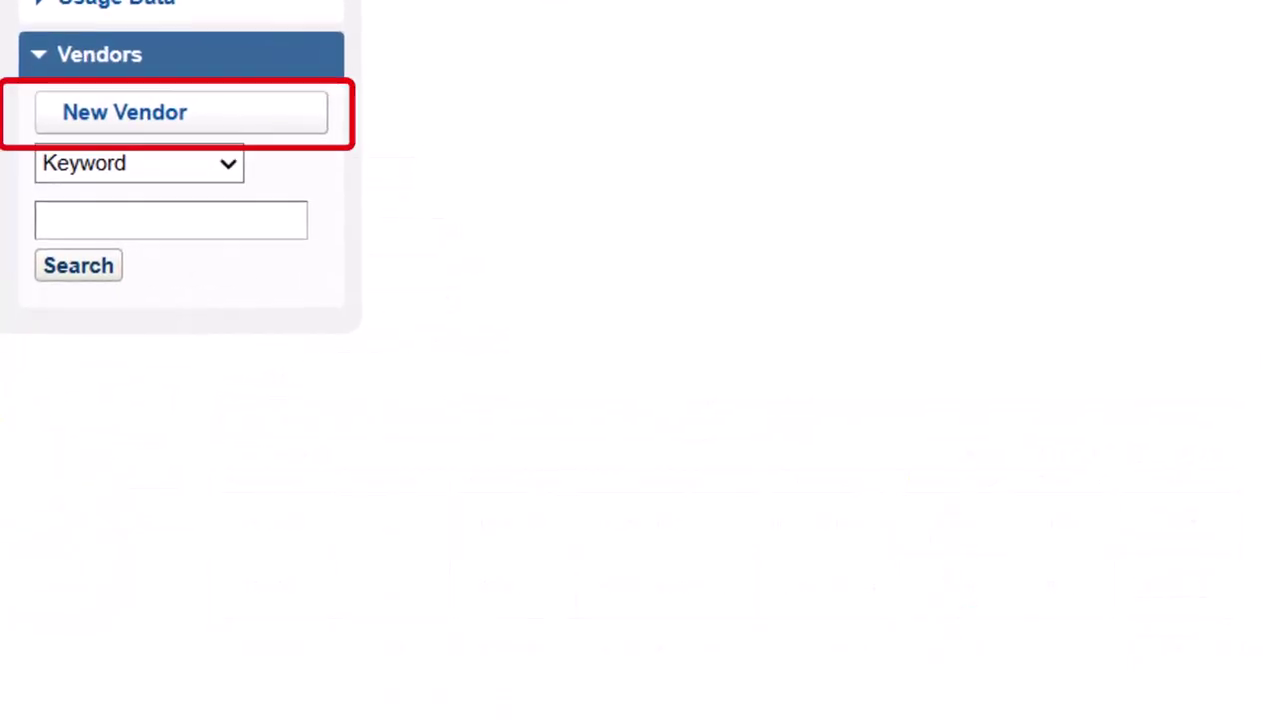
pyautogui.click(224, 163)
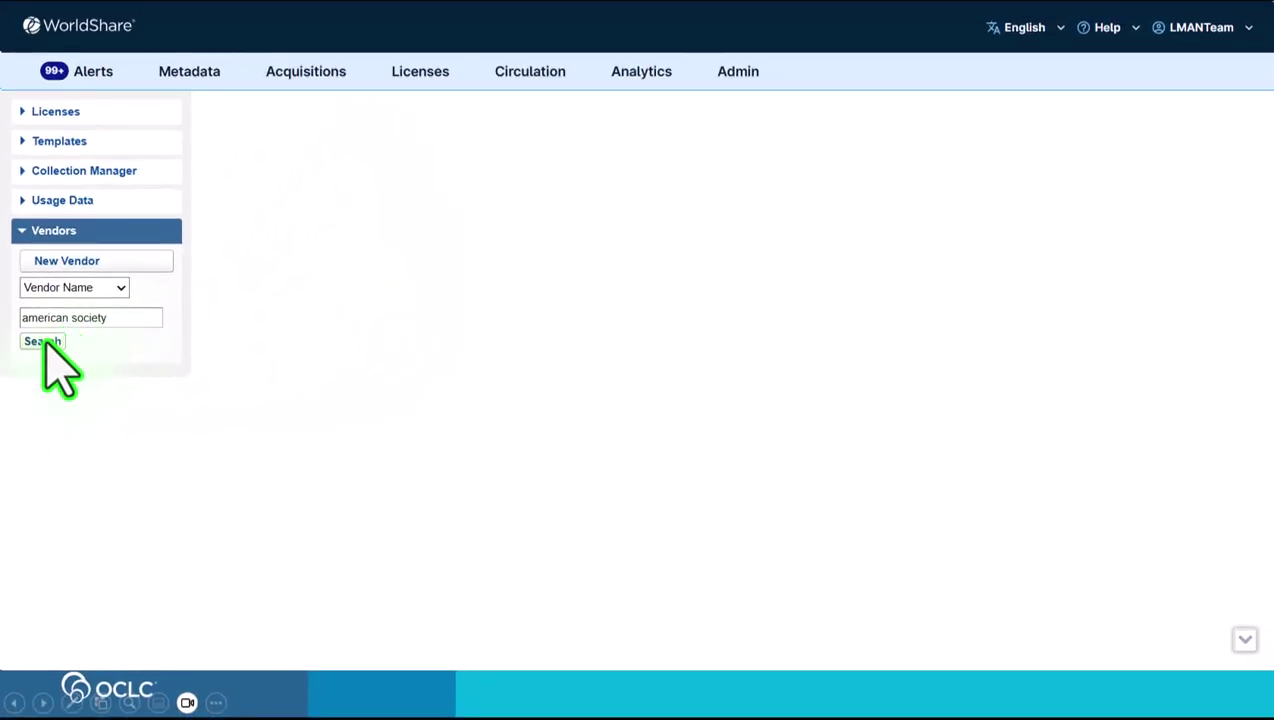
pyautogui.click(40, 340)
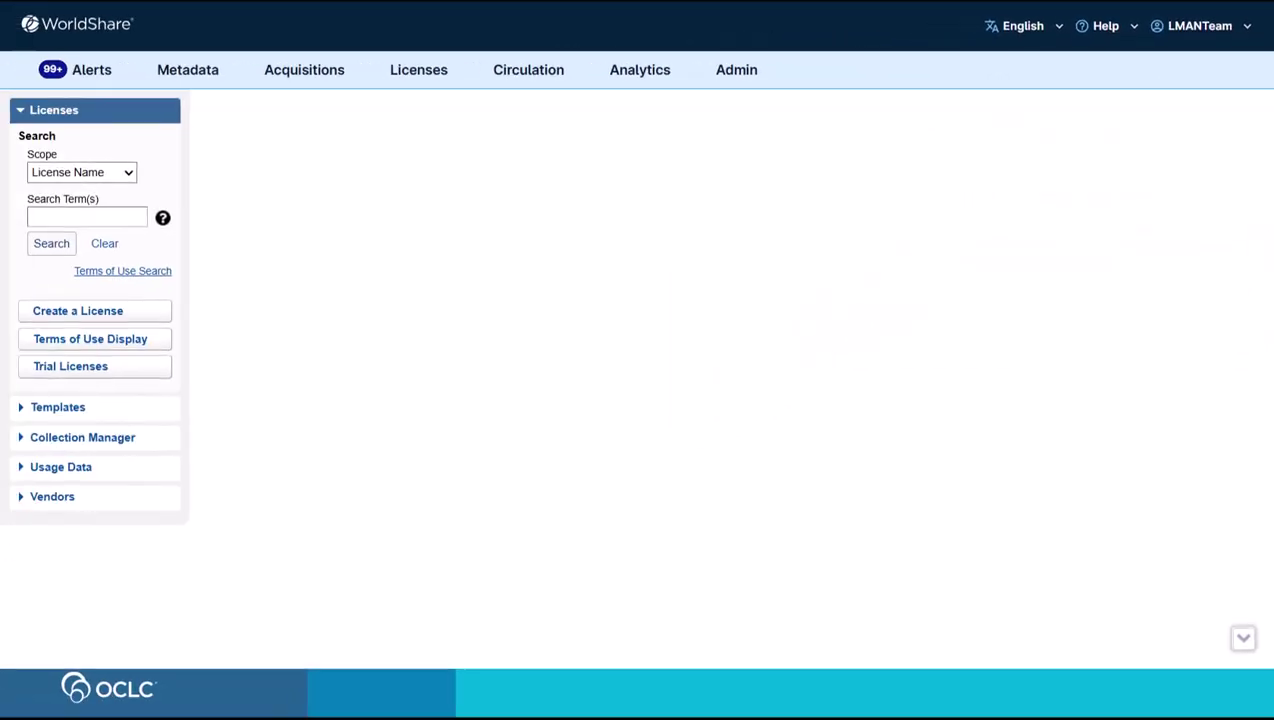
# View the Trial Licenses list and the Terms of Use Display template in the Licenses section.
pyautogui.click(89, 366)
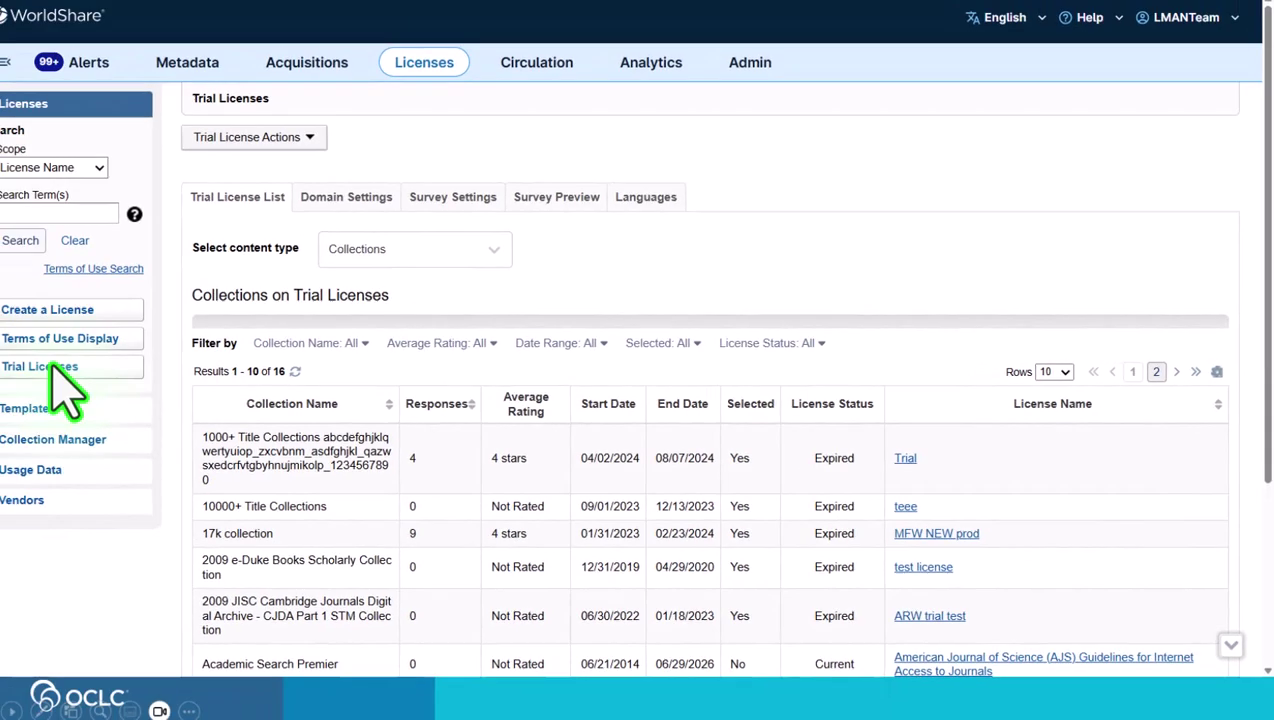
pyautogui.click(88, 341)
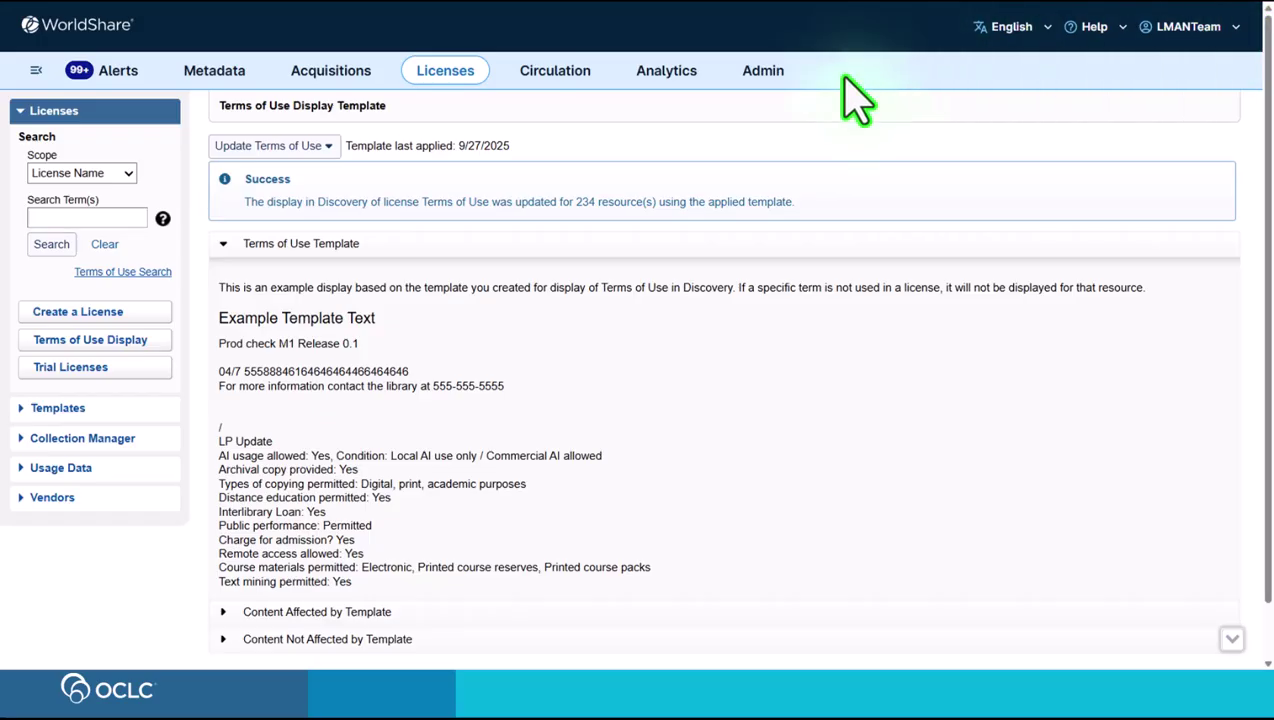
# Open the alert configuration in Admin and examine the alert assignments for Manage Licenses and Harvest Usage Data.
pyautogui.click(763, 72)
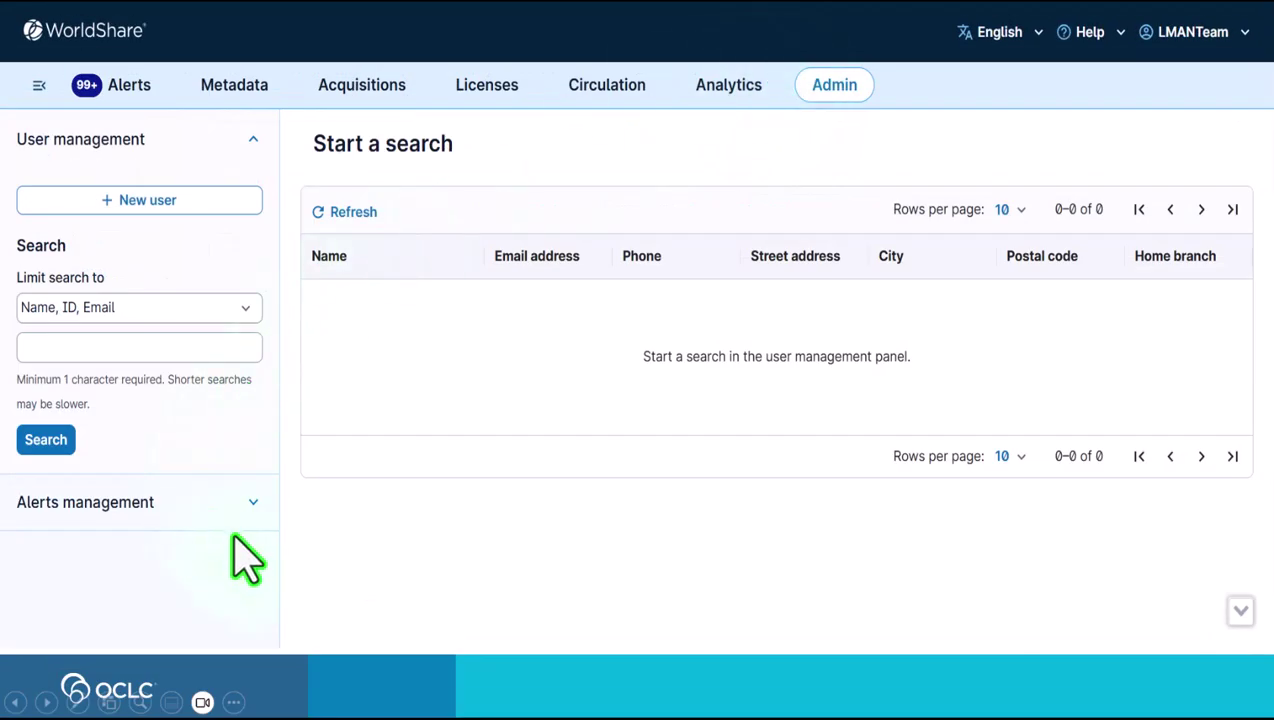
pyautogui.click(254, 503)
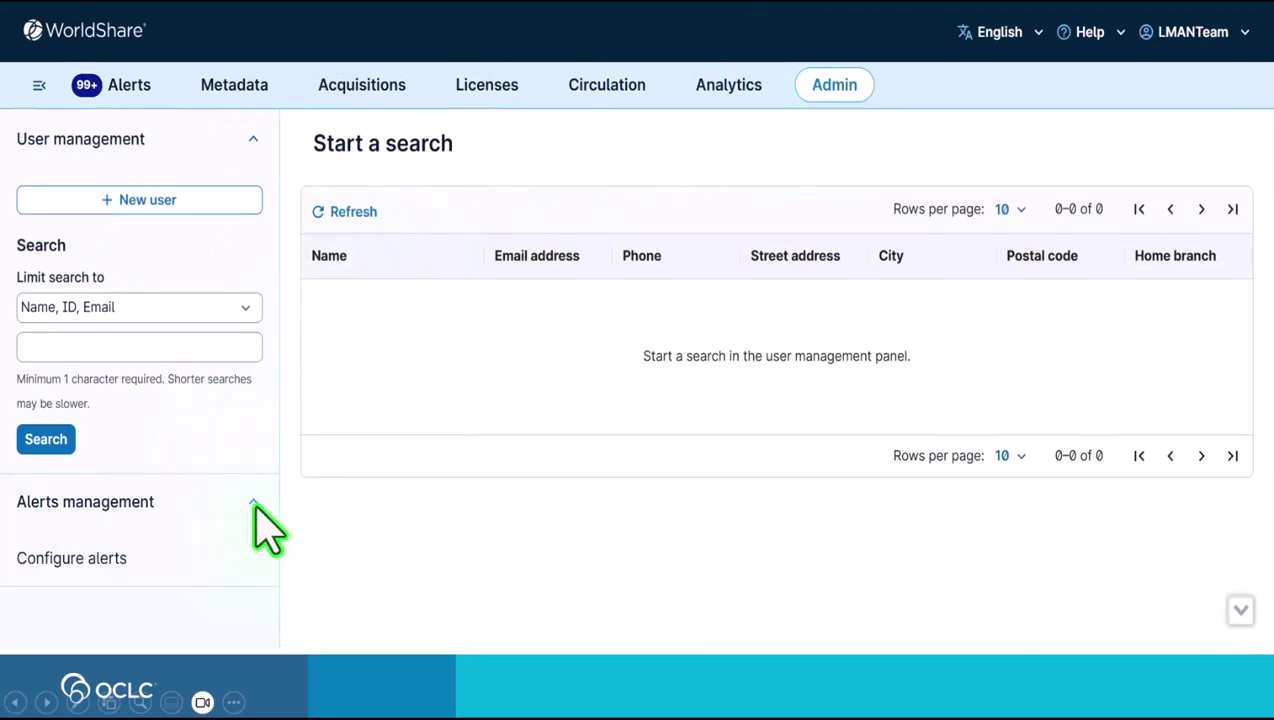
pyautogui.click(106, 572)
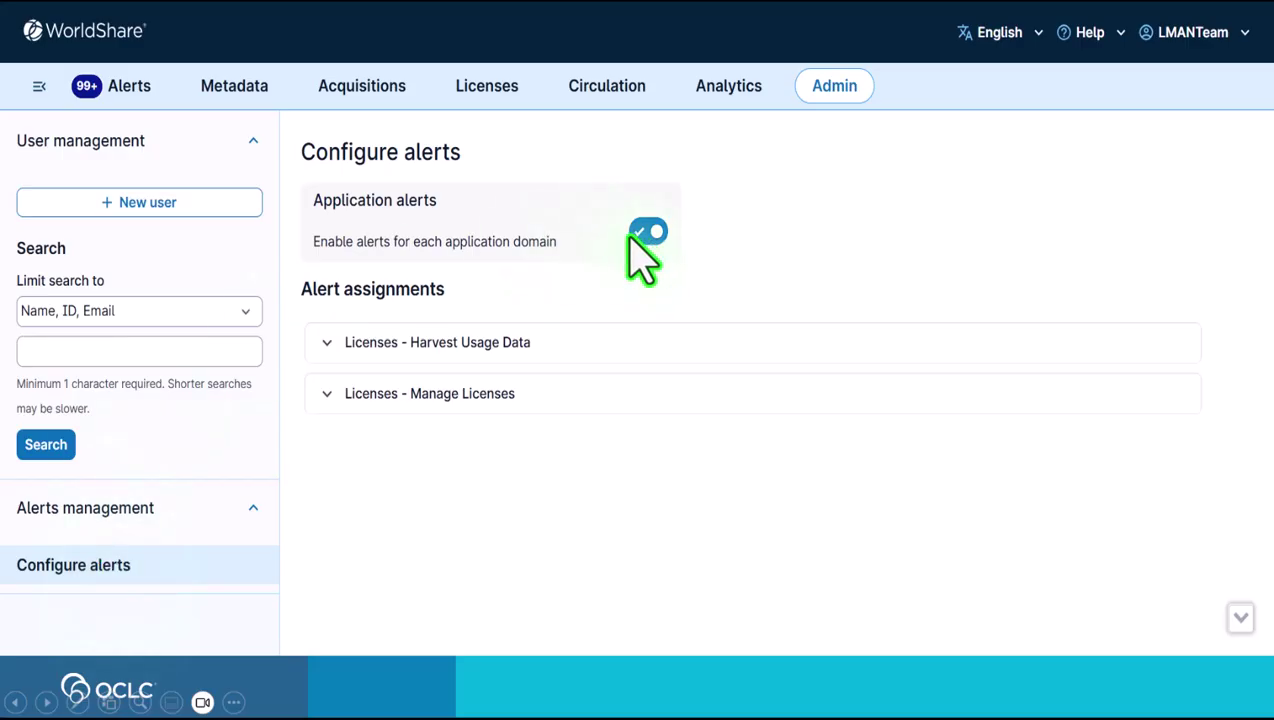
pyautogui.click(326, 395)
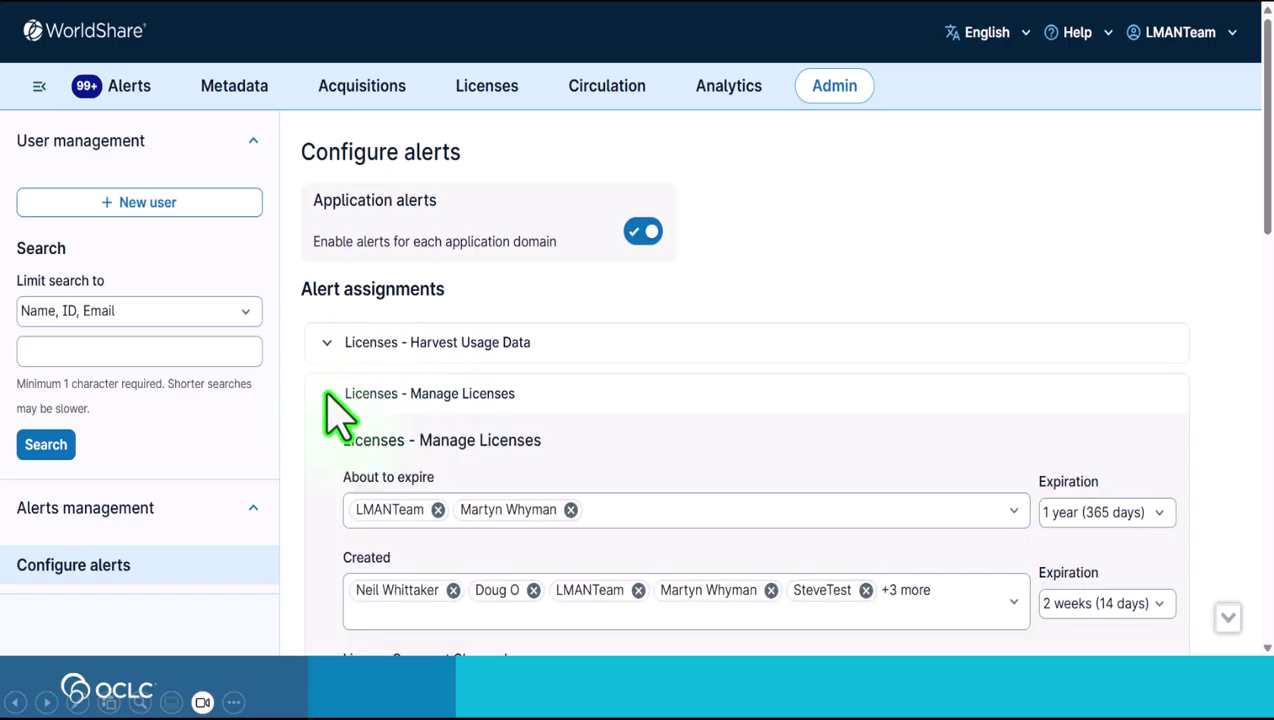
pyautogui.click(327, 393)
pyautogui.click(326, 343)
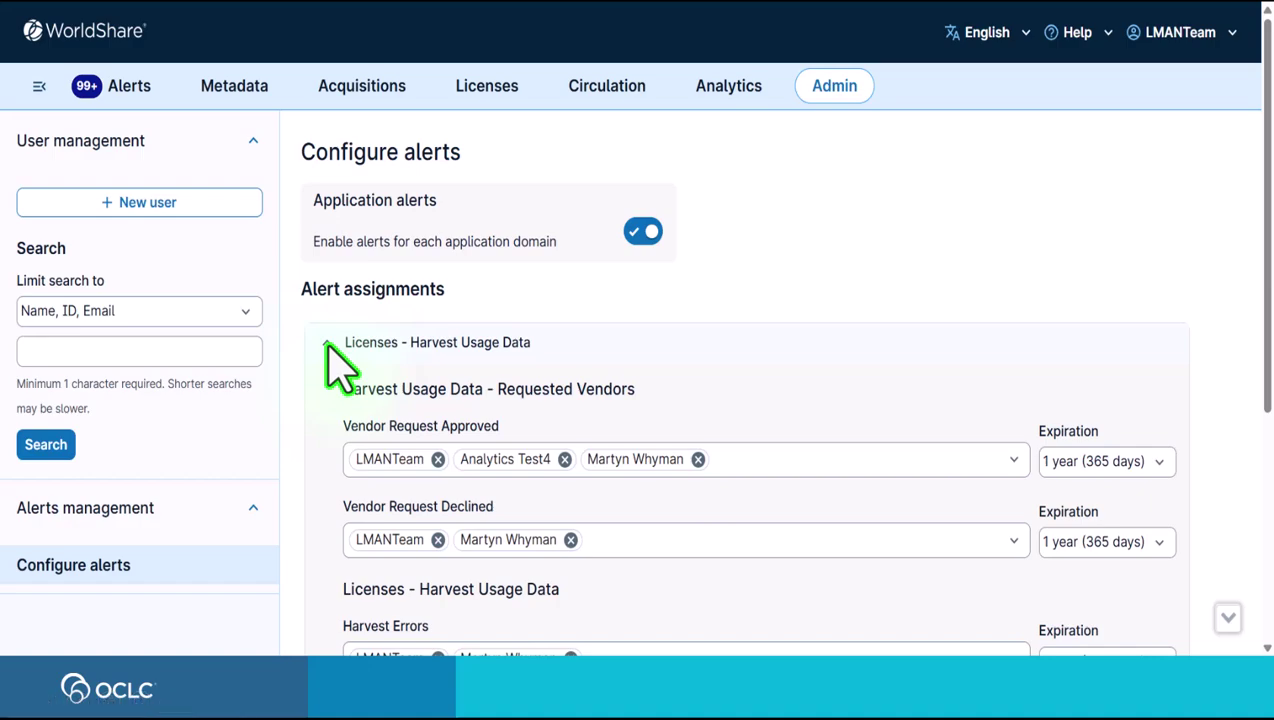
pyautogui.click(327, 343)
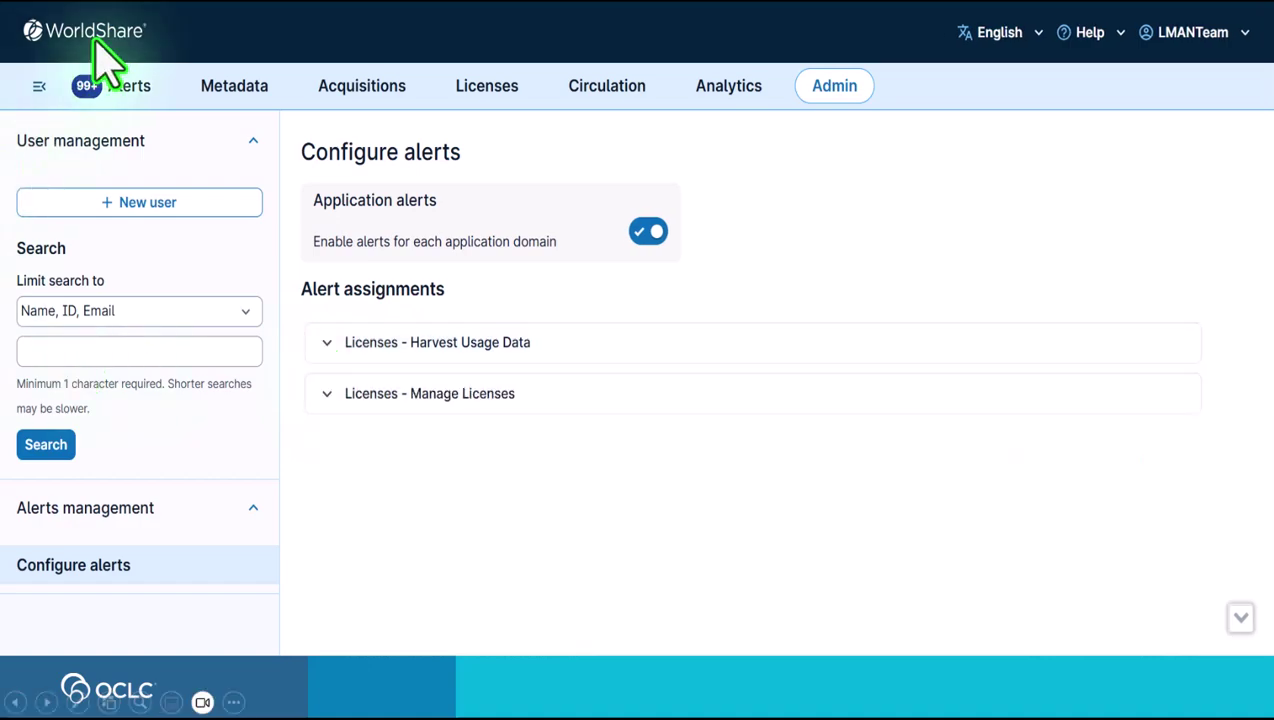
# Open the Alerts list and bring up the form for composing an alert.
pyautogui.click(120, 88)
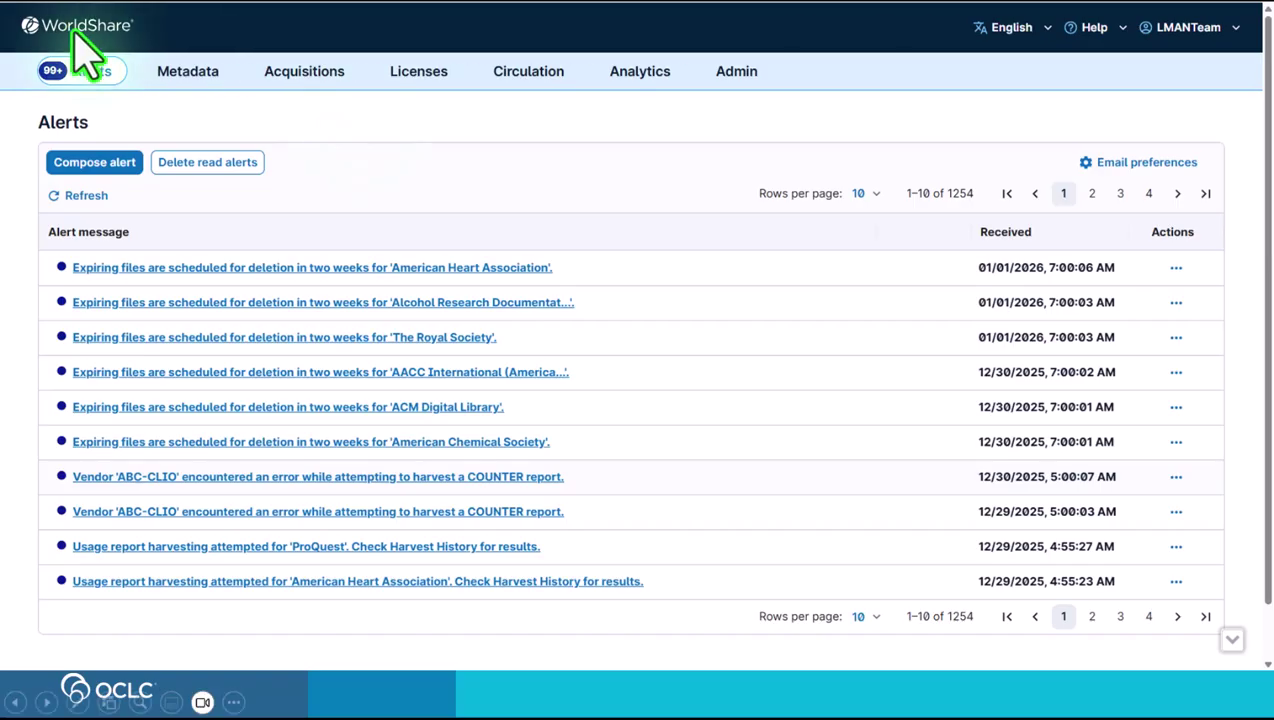
pyautogui.click(105, 172)
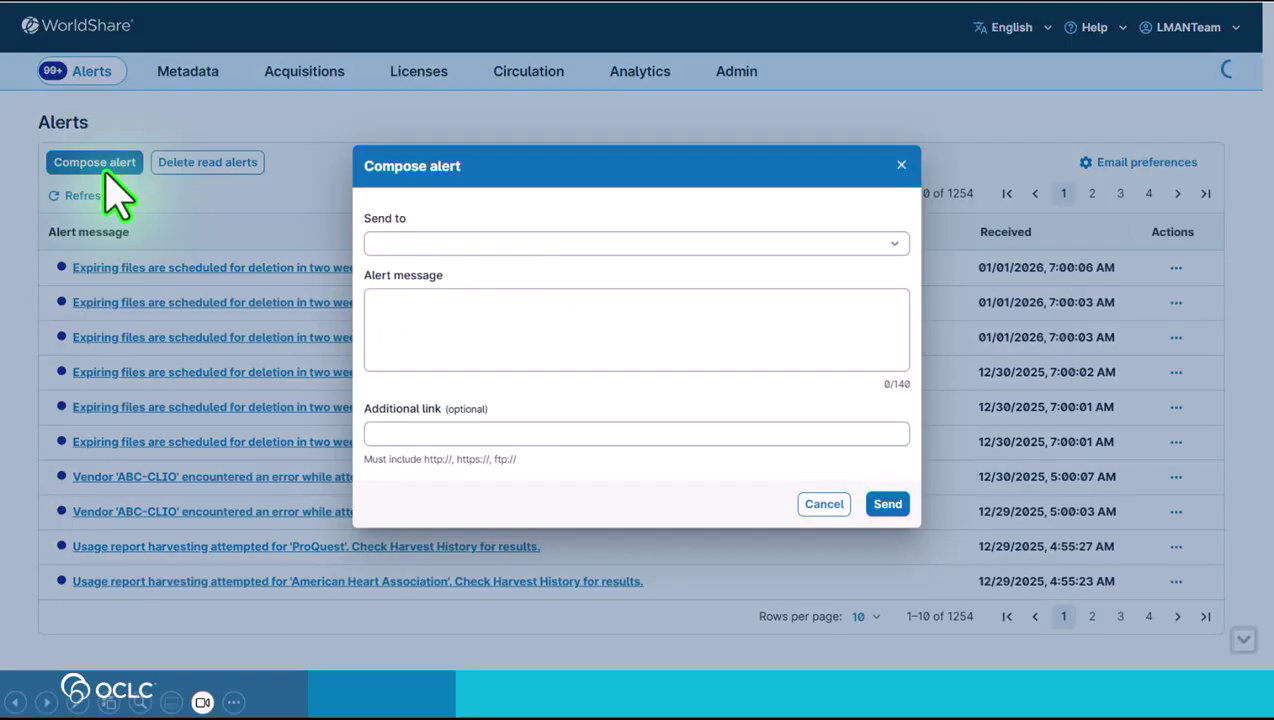